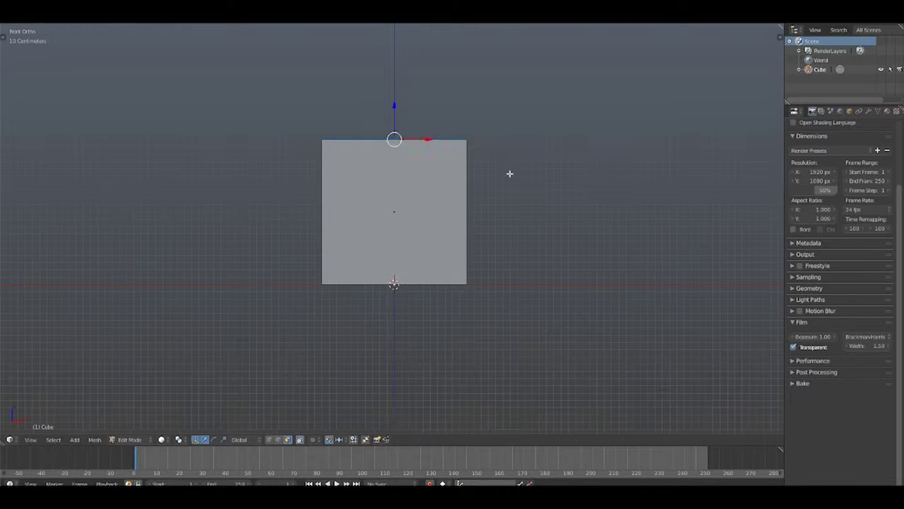
# - Flatten the default cube along Z into a low, wide slab
pyautogui.press('s')
pyautogui.press('z')
pyautogui.click(485, 293)
pyautogui.moveTo(484, 293)
pyautogui.mouseDown(button='middle')
pyautogui.moveTo(411, 354)
pyautogui.moveTo(328, 351)
pyautogui.mouseUp(button='middle')
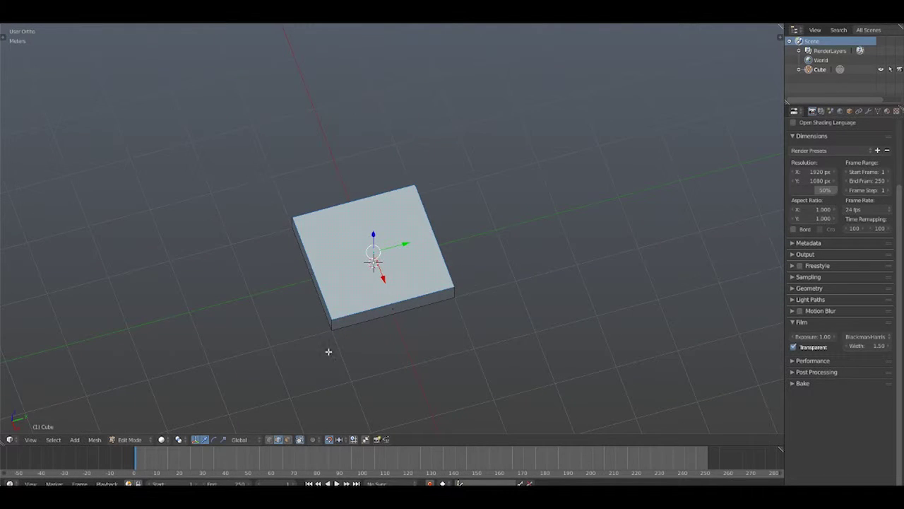
pyautogui.moveTo(455, 291)
pyautogui.mouseDown(button='middle')
pyautogui.moveTo(329, 278)
pyautogui.moveTo(494, 303)
pyautogui.mouseUp(button='middle')
# - Bevel the slab's corners into a polygonal base and inset its top face
pyautogui.hotkey('ctrl', 'b')
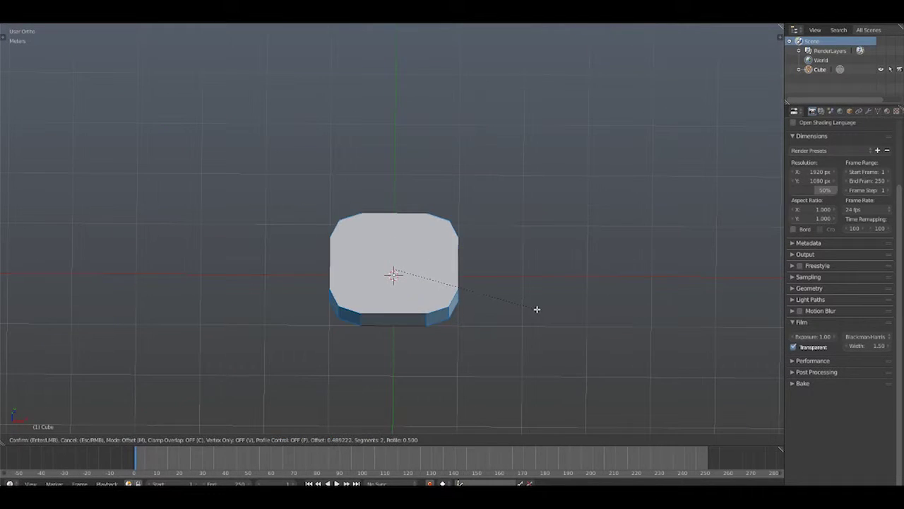
pyautogui.click(555, 309)
pyautogui.moveTo(554, 309); pyautogui.dragTo(512, 333, button='middle')
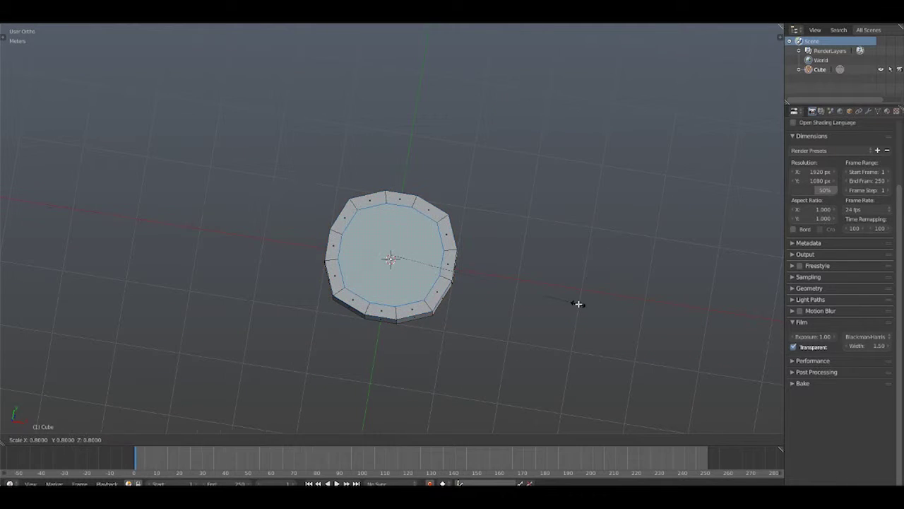
pyautogui.click(588, 305)
# - Extrude the inset face upward and scale its top down into a tapered cone
pyautogui.press('e')
pyautogui.click(419, 203)
pyautogui.press('s')
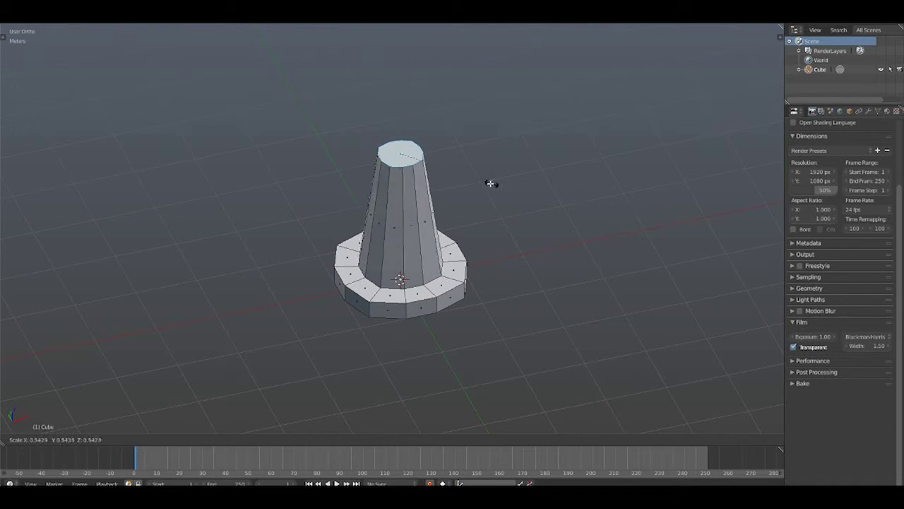
pyautogui.click(488, 183)
pyautogui.scroll(2, 450, 185)
pyautogui.moveTo(450, 186); pyautogui.dragTo(504, 222, button='middle')
# - Extrude the cone's top face down into the body to start hollowing it
pyautogui.press('KP_1')
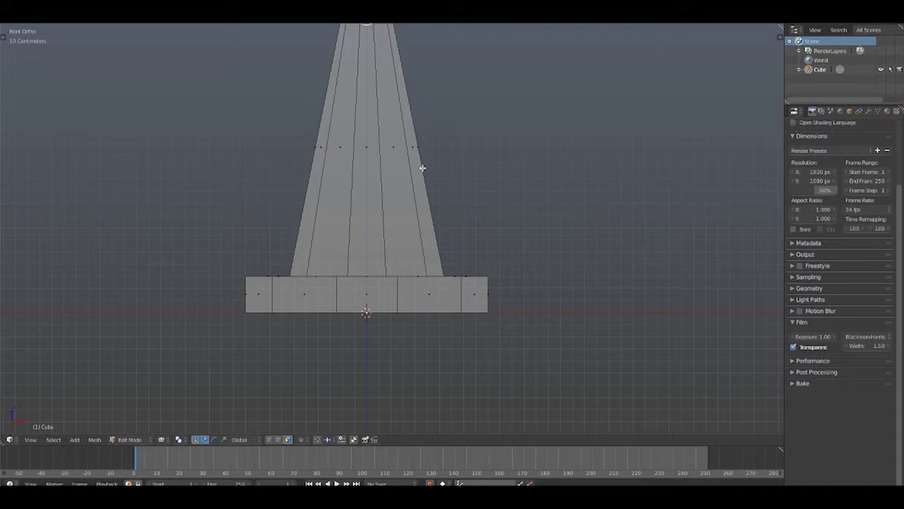
pyautogui.scroll(-3, 430, 221)
pyautogui.press('e')
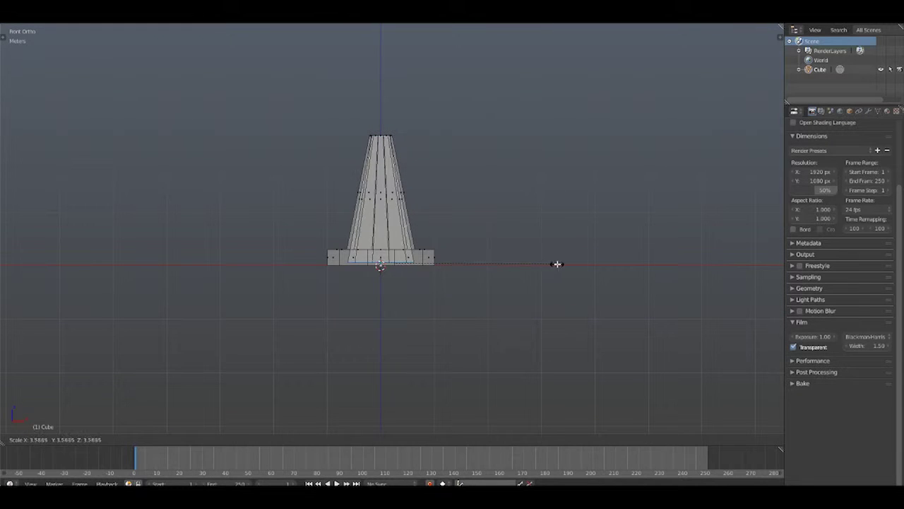
pyautogui.scroll(5, 566, 263)
pyautogui.moveTo(566, 262); pyautogui.dragTo(340, 163, button='middle')
# - Extrude the inner bottom face to finish shaping the cone's hollow interior
pyautogui.click(340, 164)
pyautogui.press('e')
pyautogui.click(340, 212)
pyautogui.press('KP_1')
pyautogui.press('e')
pyautogui.click(454, 254)
pyautogui.moveTo(454, 254)
pyautogui.mouseDown(button='middle')
pyautogui.moveTo(524, 211)
pyautogui.moveTo(323, 319)
pyautogui.moveTo(323, 329)
pyautogui.moveTo(417, 353)
pyautogui.mouseUp(button='middle')
pyautogui.scroll(-4, 524, 211)
# - Select the outer bottom faces of the base and review the whole cone
pyautogui.click(323, 319)
pyautogui.click(256, 343)
pyautogui.moveTo(256, 343)
pyautogui.mouseDown(button='middle')
pyautogui.moveTo(352, 397)
pyautogui.moveTo(402, 372)
pyautogui.moveTo(258, 349)
pyautogui.moveTo(285, 390)
pyautogui.mouseUp(button='middle')
pyautogui.click(352, 398)
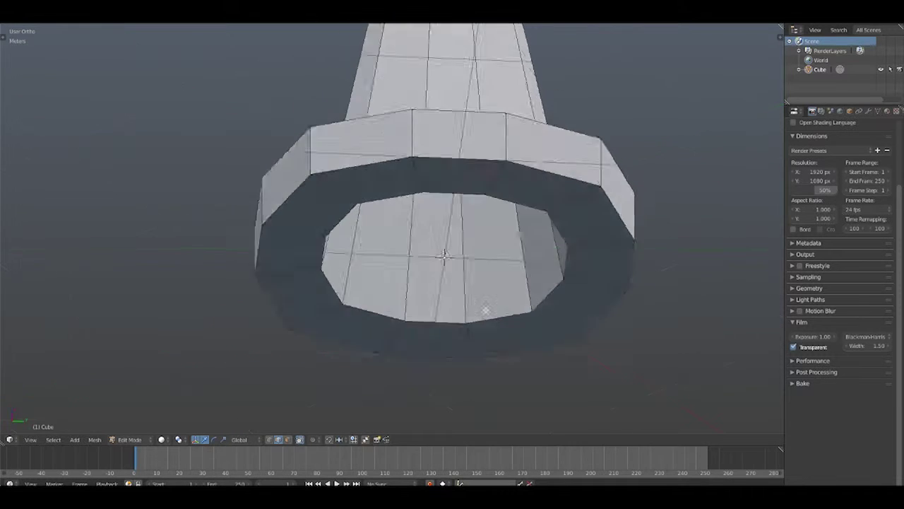
pyautogui.press('KP_1')
pyautogui.scroll(-3, 673, 311)
pyautogui.moveTo(674, 311); pyautogui.dragTo(534, 276, button='middle')
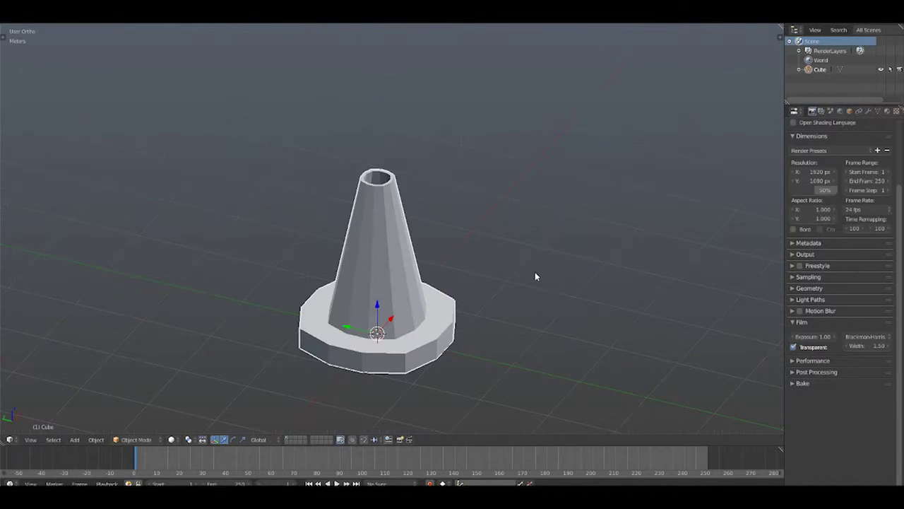
# - Add an Edge Split modifier to the cone and give it smooth shading
pyautogui.press('a')
pyautogui.press('t')
pyautogui.press('Tab')
pyautogui.click(26, 166)
pyautogui.click(868, 111)
pyautogui.click(827, 150)
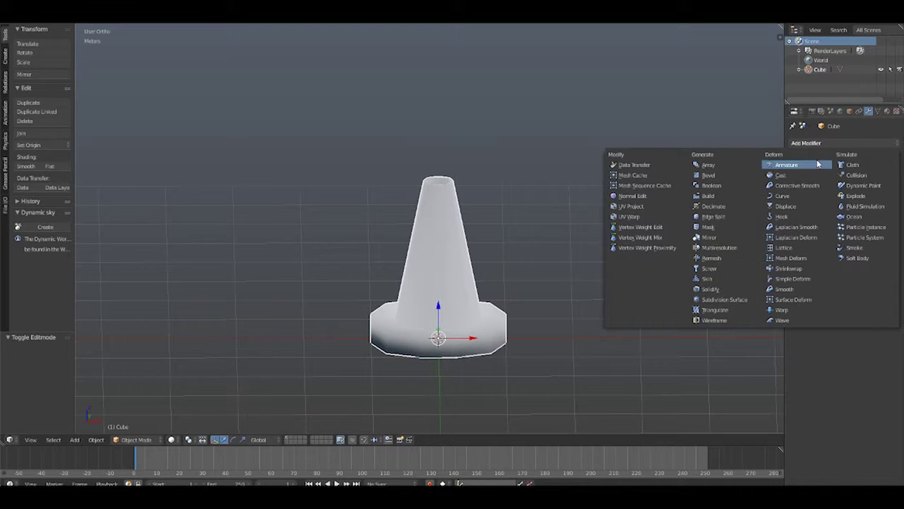
pyautogui.click(707, 218)
# - Check the cone's geometry in Edit Mode, then return to Object Mode
pyautogui.press('Tab')
pyautogui.press('a')
pyautogui.moveTo(569, 307)
pyautogui.mouseDown(button='middle')
pyautogui.moveTo(509, 283)
pyautogui.moveTo(484, 359)
pyautogui.moveTo(500, 217)
pyautogui.mouseUp(button='middle')
pyautogui.scroll(2, 486, 271)
pyautogui.press('Tab')
pyautogui.scroll(3, 499, 217)
pyautogui.scroll(-3, 467, 194)
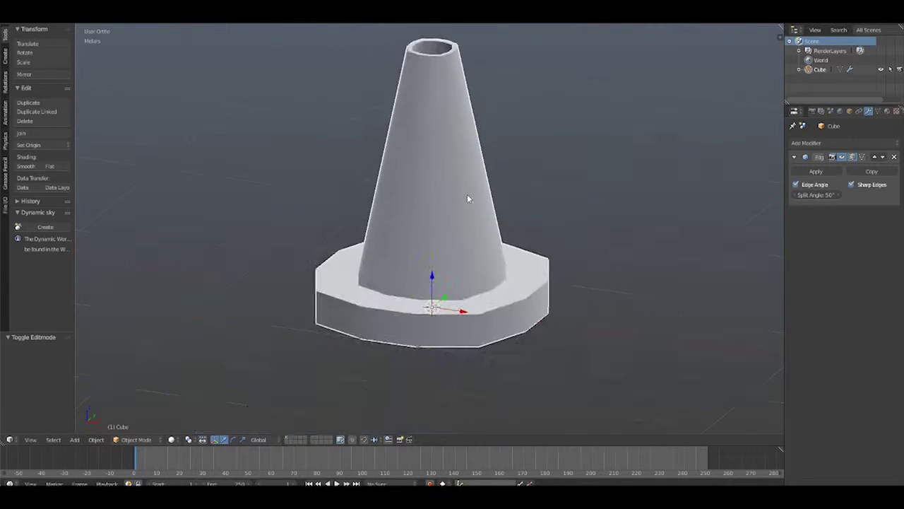
pyautogui.press('t')
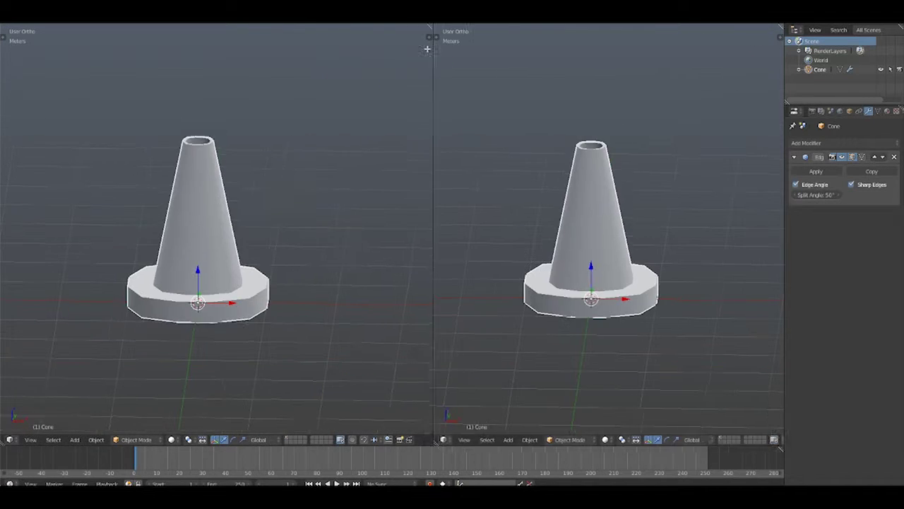
# - Split the view with Shift+F10 to show a UV/Image Editor beside the cone
pyautogui.hotkey('shift', 'F10')
pyautogui.press('Tab')
pyautogui.press('a')
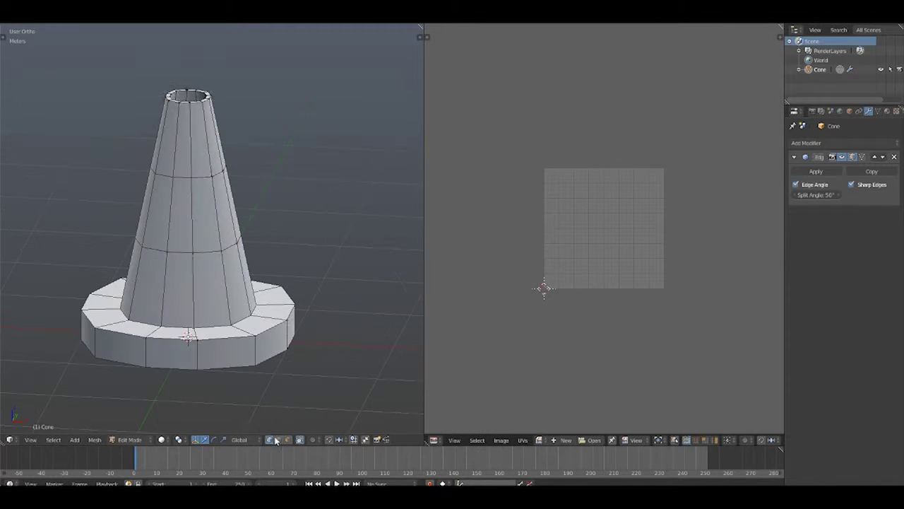
pyautogui.press('a')
pyautogui.press('u')
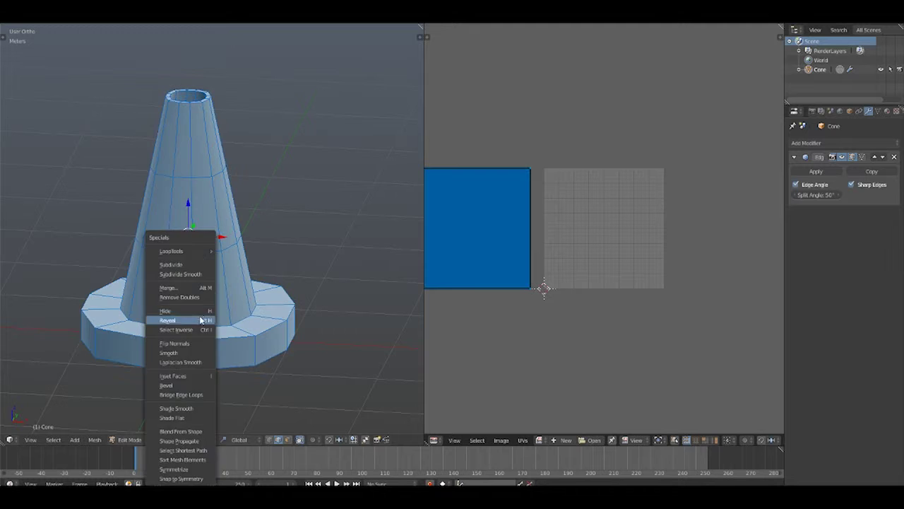
pyautogui.press('Escape')
pyautogui.press('a')
pyautogui.moveTo(202, 318); pyautogui.dragTo(162, 315, button='middle')
# - Mark the edge loop around the cone's base as sharp
pyautogui.keyDown('alt'); pyautogui.rightClick(279, 309); pyautogui.keyUp('alt')
pyautogui.hotkey('ctrl', 'e')
pyautogui.press('Escape')
pyautogui.scroll(3, 245, 232)
pyautogui.hotkey('ctrl', 'e')
pyautogui.click(244, 237)
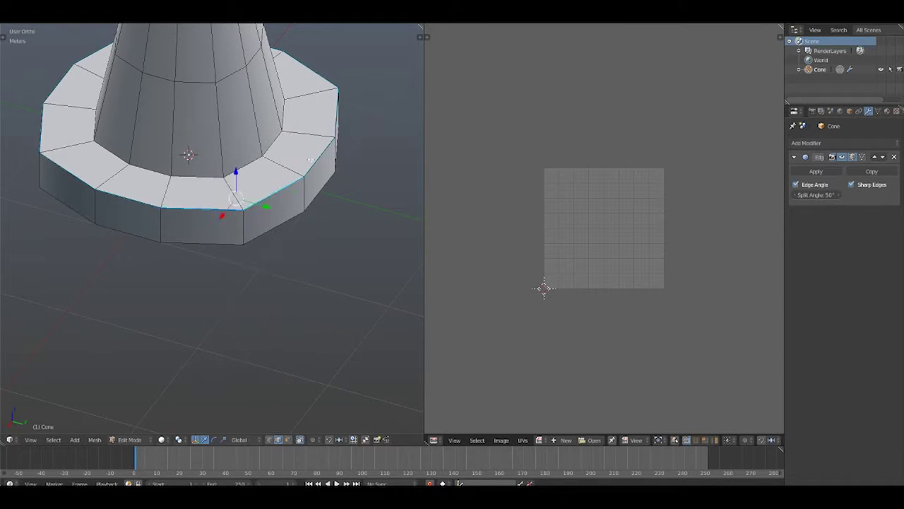
# - Mark the selected edges on the cone's underside through the edge options
pyautogui.moveTo(76, 174); pyautogui.dragTo(92, 283, button='middle')
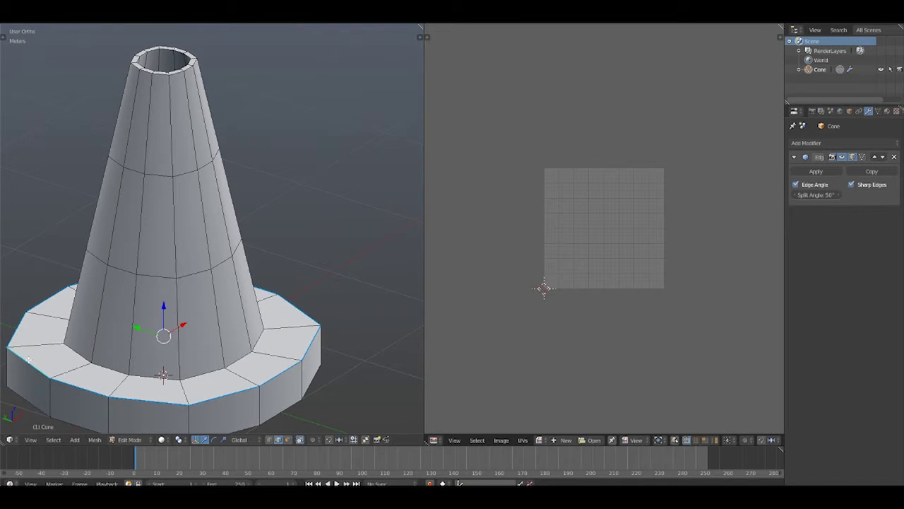
pyautogui.moveTo(173, 380); pyautogui.dragTo(204, 228, button='middle')
pyautogui.hotkey('ctrl', 'e')
pyautogui.click(204, 215)
pyautogui.hotkey('ctrl', 'e')
pyautogui.click(192, 277)
# - Mark the top rim edge loop and select a vertical edge on the side
pyautogui.moveTo(191, 277)
pyautogui.mouseDown(button='middle')
pyautogui.moveTo(209, 159)
pyautogui.moveTo(205, 256)
pyautogui.moveTo(226, 222)
pyautogui.mouseUp(button='middle')
pyautogui.hotkey('ctrl', 'e')
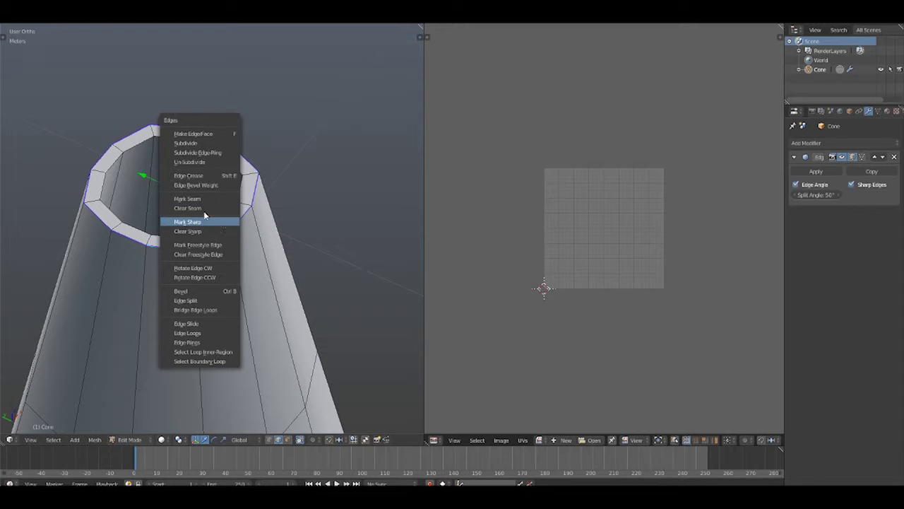
pyautogui.click(203, 216)
pyautogui.moveTo(144, 143)
pyautogui.mouseDown(button='middle')
pyautogui.moveTo(165, 296)
pyautogui.moveTo(195, 410)
pyautogui.moveTo(173, 172)
pyautogui.moveTo(223, 229)
pyautogui.moveTo(259, 170)
pyautogui.moveTo(209, 258)
pyautogui.moveTo(274, 339)
pyautogui.moveTo(296, 250)
pyautogui.mouseUp(button='middle')
pyautogui.rightClick(196, 407)
# - Mark the selected side edge and unwrap the whole cone's UVs
pyautogui.hotkey('ctrl', 'e')
pyautogui.click(296, 246)
pyautogui.press('a')
pyautogui.press('u')
pyautogui.click(466, 176)
# - Move the upper fan island off the grid and widen it into a strip
pyautogui.press('t')
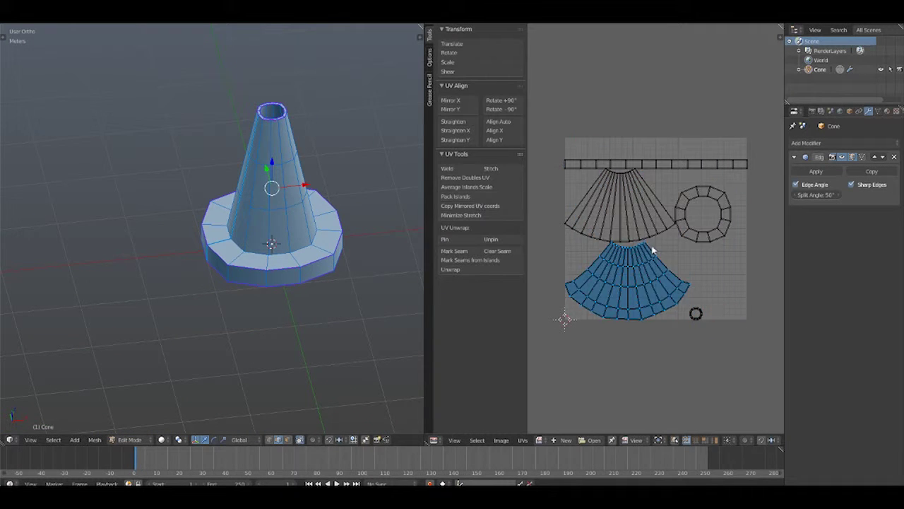
pyautogui.moveTo(597, 284); pyautogui.dragTo(637, 276, button='middle')
pyautogui.rightClick(633, 210)
pyautogui.press('g')
pyautogui.click(660, 193)
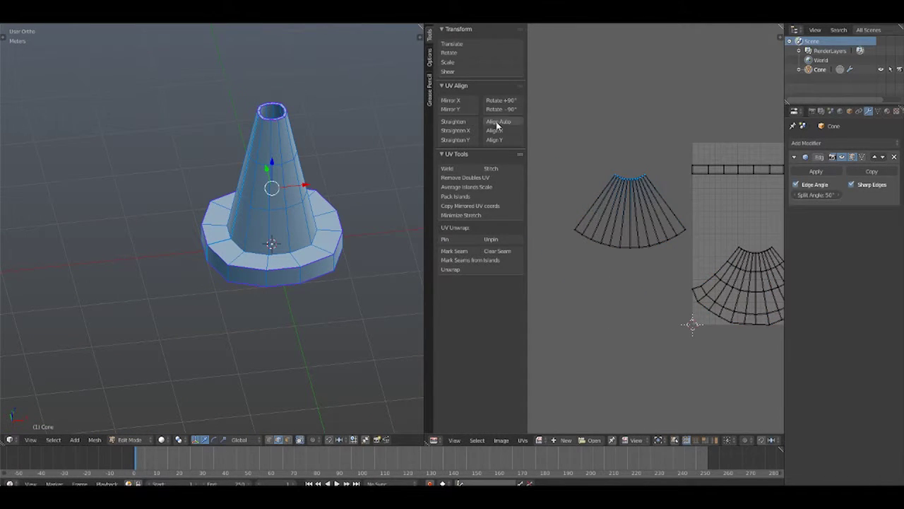
pyautogui.click(502, 123)
pyautogui.press('s')
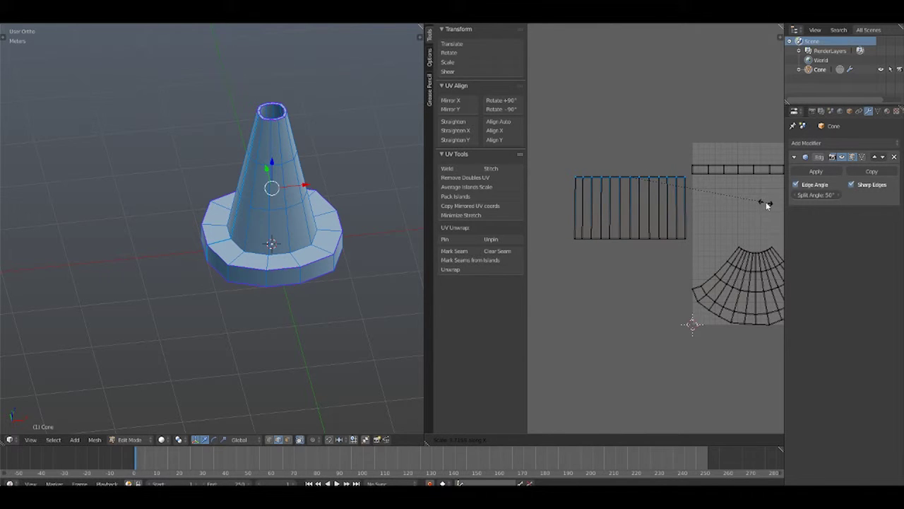
pyautogui.click(758, 204)
# - Move the lower fan island off the grid and show the UV display properties
pyautogui.rightClick(713, 282)
pyautogui.press('g')
pyautogui.click(692, 287)
pyautogui.press('a')
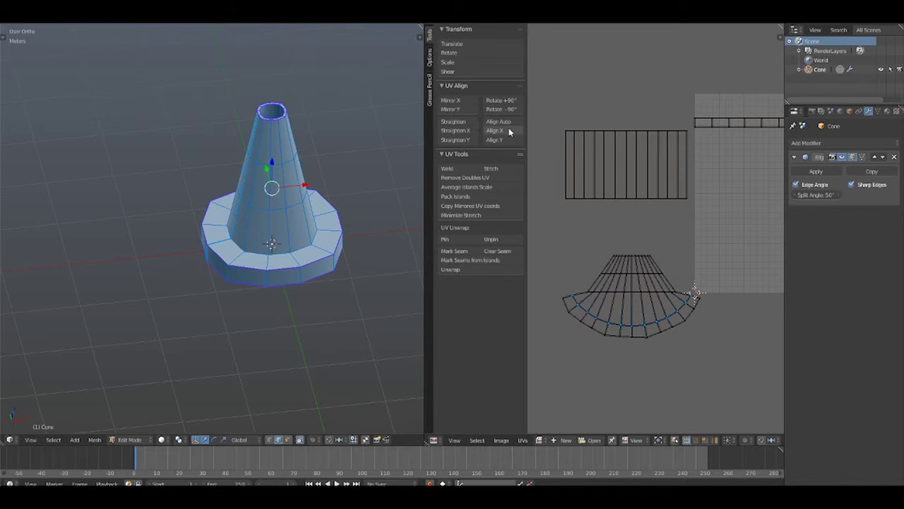
pyautogui.click(522, 439)
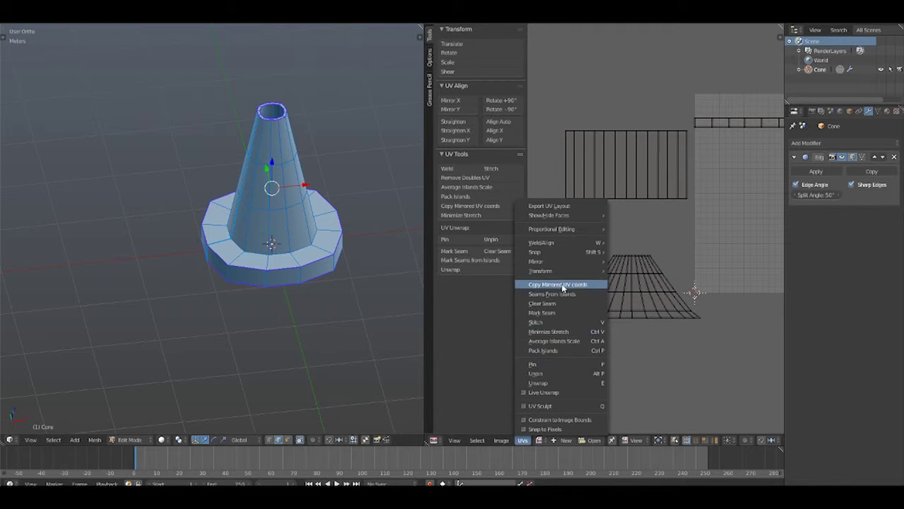
pyautogui.click(495, 428)
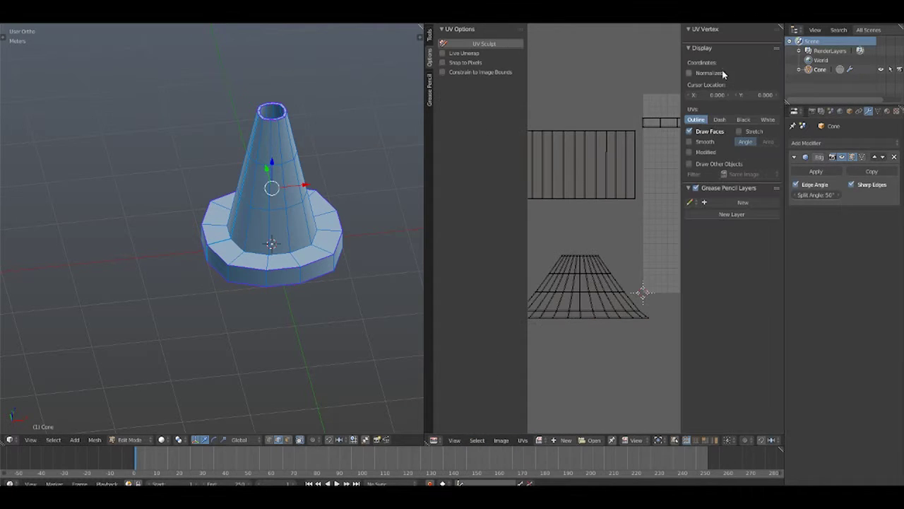
# - Widen the UV editor area and reset the UV selection
pyautogui.moveTo(424, 233); pyautogui.dragTo(248, 233)
pyautogui.press('a')
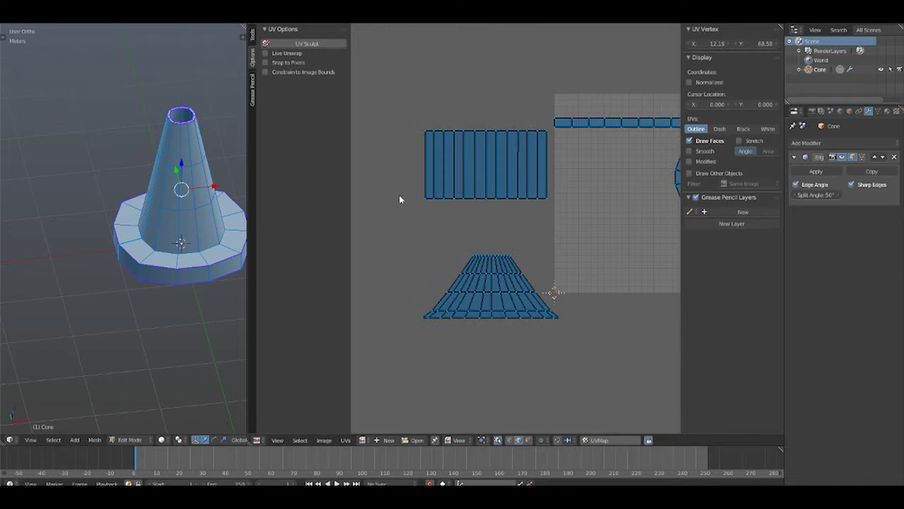
pyautogui.press('a')
pyautogui.click(344, 440)
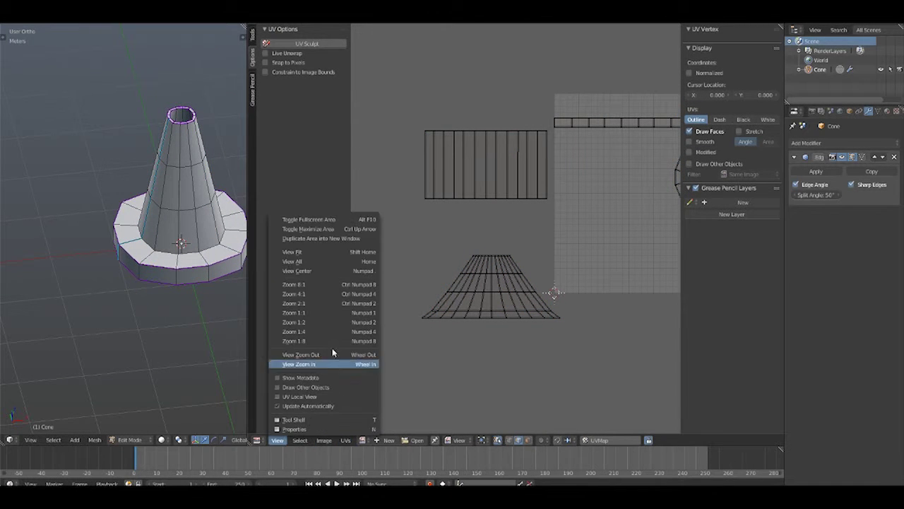
pyautogui.press('a')
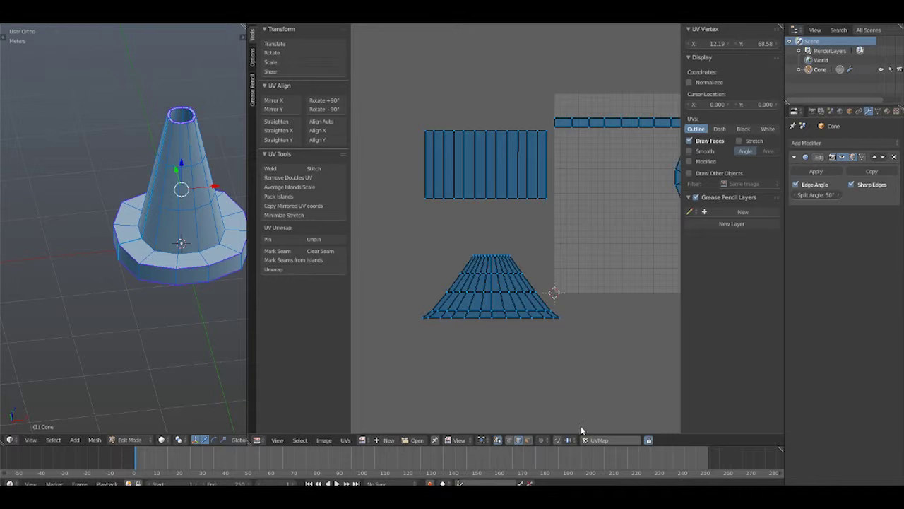
pyautogui.click(565, 443)
# - Widen the trapezoid island's top row and scale its bottom row vertically
pyautogui.press('b')
pyautogui.moveTo(432, 240); pyautogui.dragTo(541, 262)
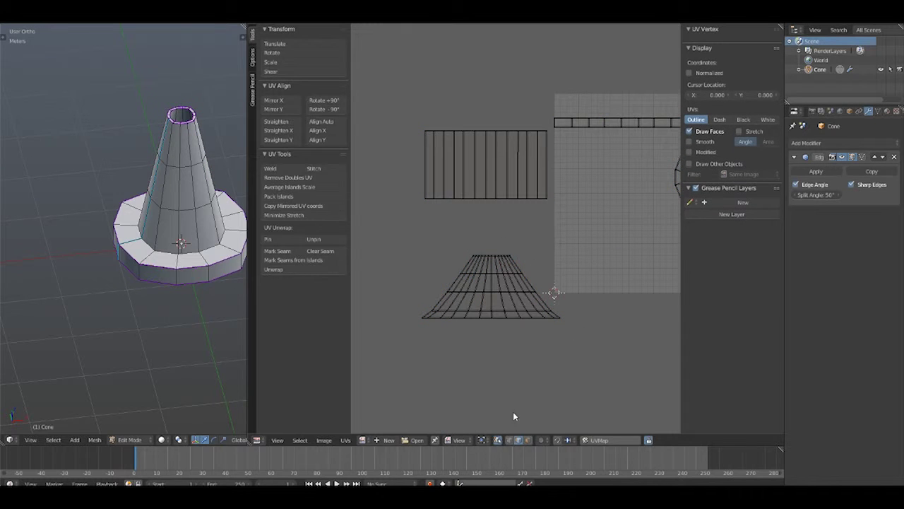
pyautogui.press('s')
pyautogui.click(568, 297)
pyautogui.press('b')
pyautogui.moveTo(569, 304); pyautogui.dragTo(417, 321)
pyautogui.press('s')
pyautogui.press('y')
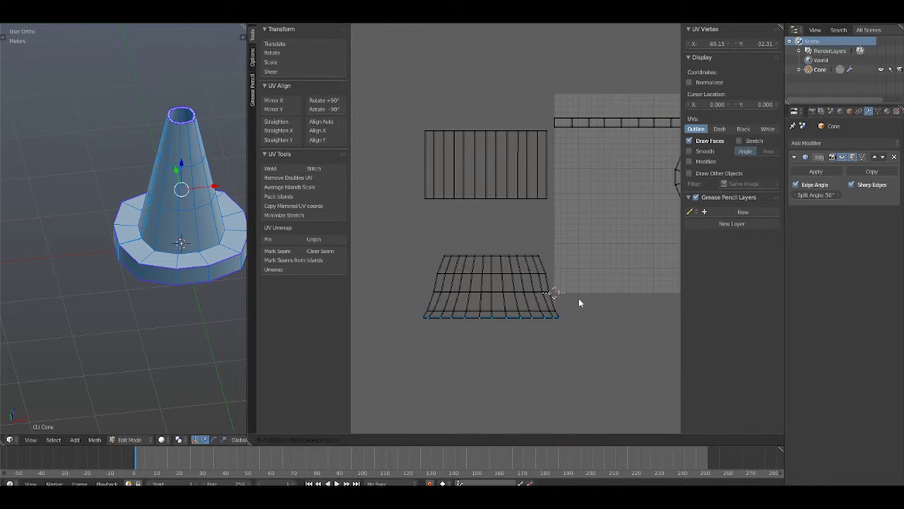
pyautogui.click(598, 320)
# - Widen the top row again to square the island into a rectangle
pyautogui.press('b')
pyautogui.moveTo(418, 247); pyautogui.dragTo(565, 265)
pyautogui.press('s')
pyautogui.click(592, 268)
# - Pack the UV islands into the texture grid
pyautogui.scroll(-1, 630, 264)
pyautogui.press('a')
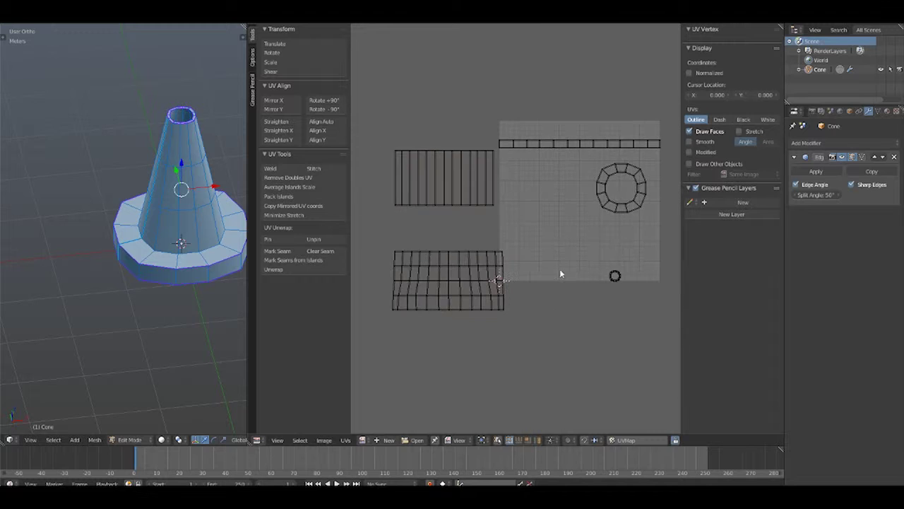
pyautogui.keyDown('shift'); pyautogui.moveTo(243, 265); pyautogui.dragTo(222, 247, button='middle'); pyautogui.keyUp('shift')
pyautogui.press('a')
pyautogui.press('a')
pyautogui.press('a')
pyautogui.click(297, 196)
pyautogui.press('a')
pyautogui.press('l')
# - Turn on synced UV selection and move the inner ring island left
pyautogui.click(497, 439)
pyautogui.press('l')
pyautogui.moveTo(134, 318); pyautogui.dragTo(137, 181, button='middle')
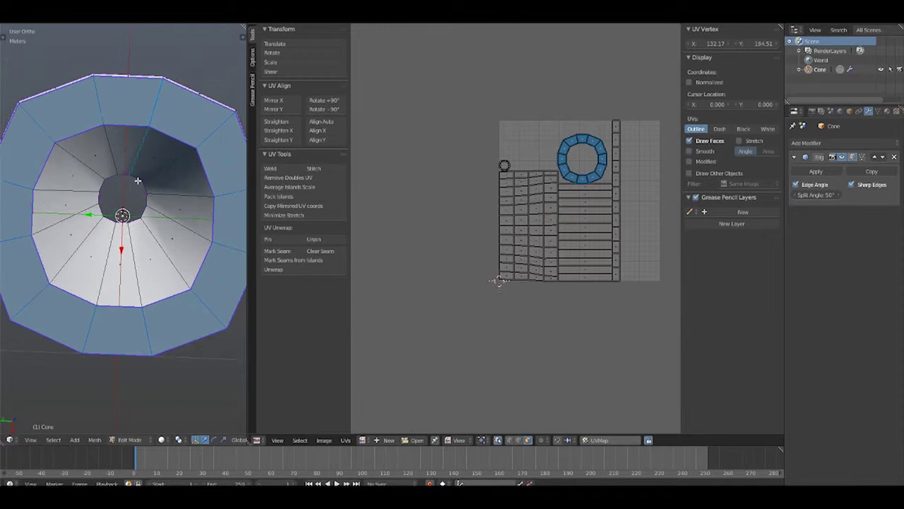
pyautogui.scroll(2, 513, 166)
pyautogui.press('a')
pyautogui.click(469, 212)
# - Place the vertical strip island on the right and shift the rectangle island
pyautogui.press('l')
pyautogui.press('g')
pyautogui.click(537, 318)
pyautogui.press('l')
pyautogui.press('g')
# - Undo and redo the island moves to settle the layout, then save the file
pyautogui.hotkey('ctrl', 'z')
pyautogui.hotkey('ctrl', 'z')
pyautogui.hotkey('ctrl', 'z')
pyautogui.hotkey('ctrl', 'shift', 'z')
pyautogui.hotkey('ctrl', 'shift', 'z')
pyautogui.hotkey('ctrl', 'shift', 'z')
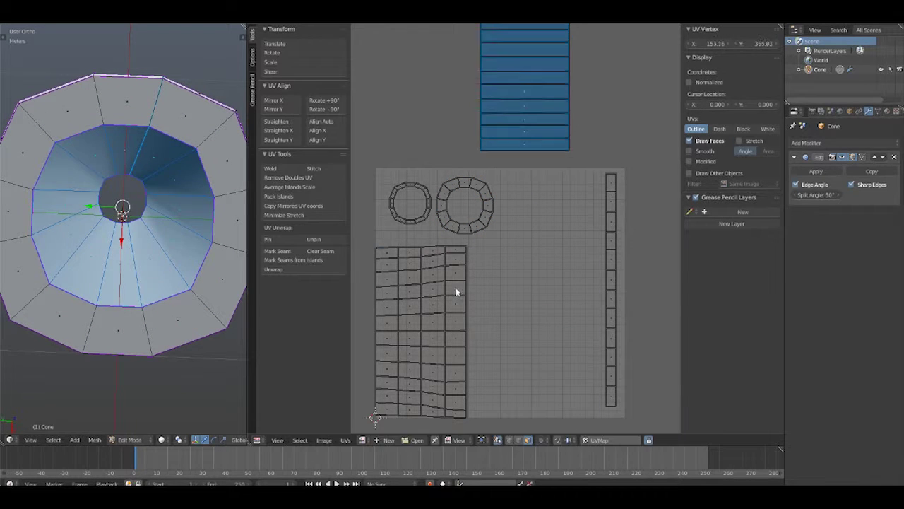
pyautogui.hotkey('ctrl', 'shift', 'z')
pyautogui.hotkey('ctrl', 'shift', 'z')
pyautogui.hotkey('ctrl', 'shift', 'z')
pyautogui.hotkey('ctrl', 'shift', 'z')
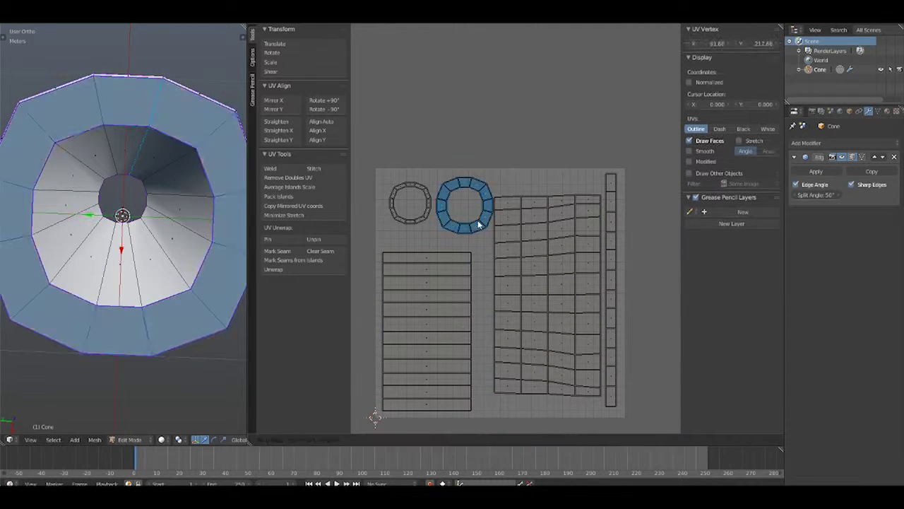
pyautogui.hotkey('ctrl', 'z')
pyautogui.hotkey('ctrl', 'shift', 'z')
pyautogui.hotkey('ctrl', 'z')
pyautogui.hotkey('ctrl', 'shift', 'z')
pyautogui.hotkey('ctrl', 'shift', 'z')
pyautogui.hotkey('ctrl', 'z')
pyautogui.hotkey('ctrl', 'z')
pyautogui.hotkey('ctrl', 'z')
pyautogui.hotkey('ctrl', 'z')
pyautogui.hotkey('ctrl', 'z')
pyautogui.hotkey('ctrl', 'z')
pyautogui.hotkey('ctrl', 'z')
pyautogui.hotkey('ctrl', 'z')
pyautogui.hotkey('ctrl', 'z')
pyautogui.hotkey('ctrl', 'z')
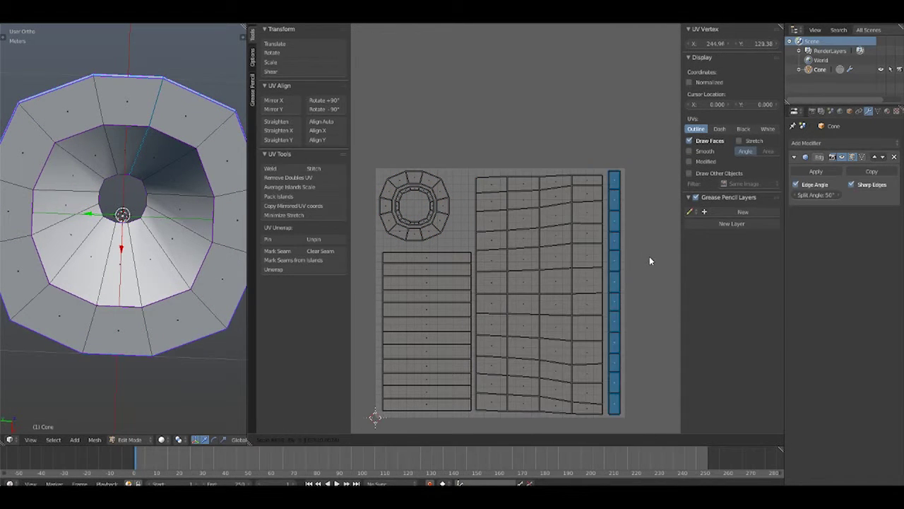
pyautogui.hotkey('ctrl', 'shift', 's')
# - Save the blend file in the Core folder and export the UV layout as coneProp.png
pyautogui.click(32, 209)
pyautogui.doubleClick(138, 144)
pyautogui.press('Escape')
pyautogui.click(873, 53)
pyautogui.click(345, 440)
pyautogui.click(353, 207)
pyautogui.click(874, 42)
# - Switch the cone to Texture Paint mode and create a new blank texture image
pyautogui.scroll(-5, 142, 177)
pyautogui.moveTo(248, 34)
pyautogui.mouseDown()
pyautogui.moveTo(394, 240)
pyautogui.moveTo(578, 240)
pyautogui.mouseUp()
pyautogui.click(129, 440)
pyautogui.click(141, 376)
pyautogui.click(671, 440)
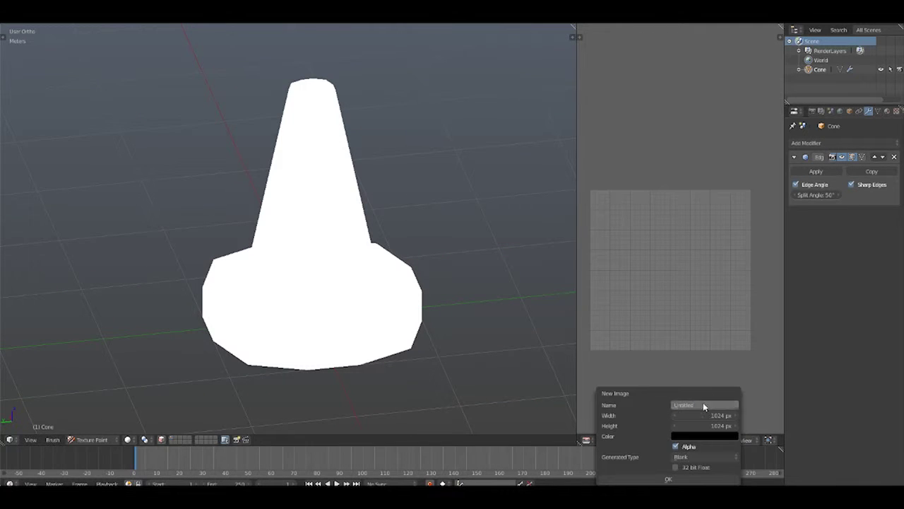
pyautogui.click(668, 479)
# - Add a new node material whose colour comes from an Image Texture using the new image
pyautogui.press('t')
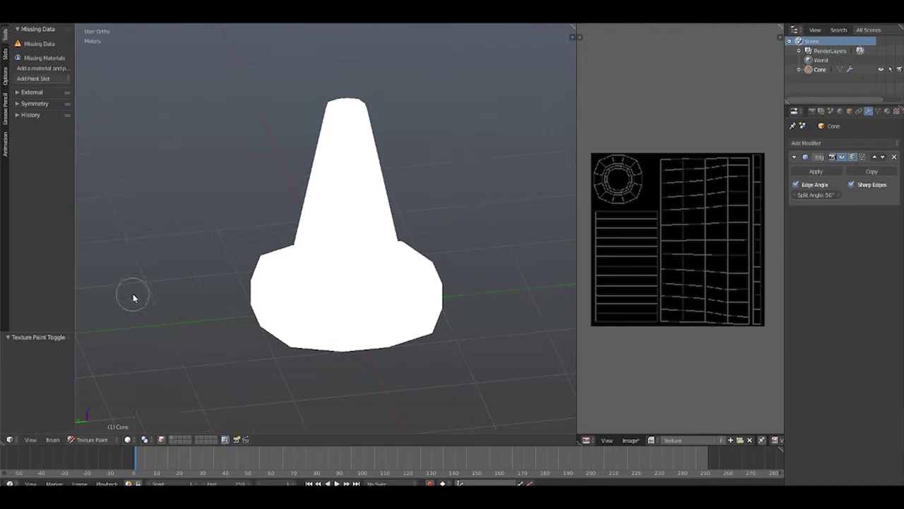
pyautogui.click(3, 44)
pyautogui.click(887, 111)
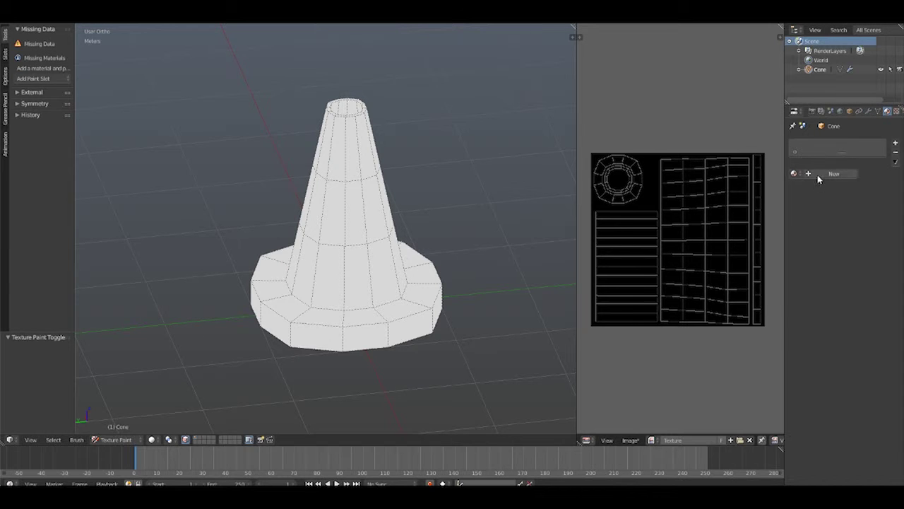
pyautogui.click(35, 92)
pyautogui.click(30, 169)
pyautogui.click(835, 173)
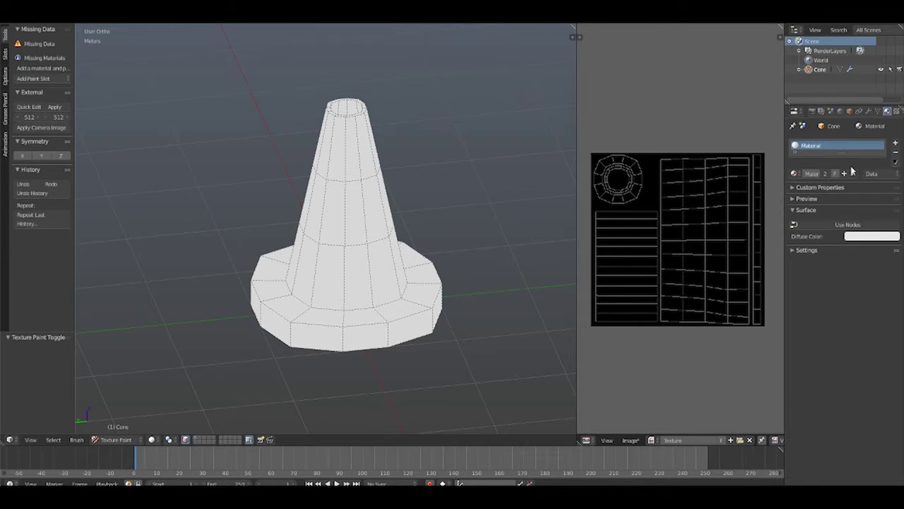
pyautogui.click(857, 225)
pyautogui.click(792, 242)
pyautogui.click(717, 162)
pyautogui.click(836, 253)
# - With the fill brush, paint the cone orange and its inverted middle-band selection white
pyautogui.click(767, 347)
pyautogui.moveTo(297, 228); pyautogui.dragTo(396, 230)
pyautogui.hotkey('ctrl', 'z')
pyautogui.moveTo(360, 245)
pyautogui.mouseDown(button='middle')
pyautogui.moveTo(307, 219)
pyautogui.moveTo(462, 250)
pyautogui.moveTo(400, 186)
pyautogui.moveTo(219, 173)
pyautogui.mouseUp(button='middle')
pyautogui.hotkey('ctrl', 'i')
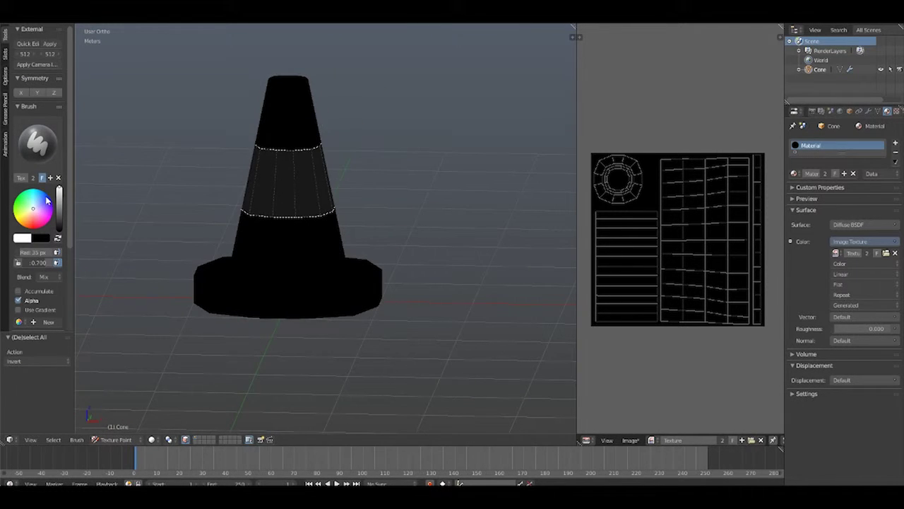
pyautogui.click(38, 141)
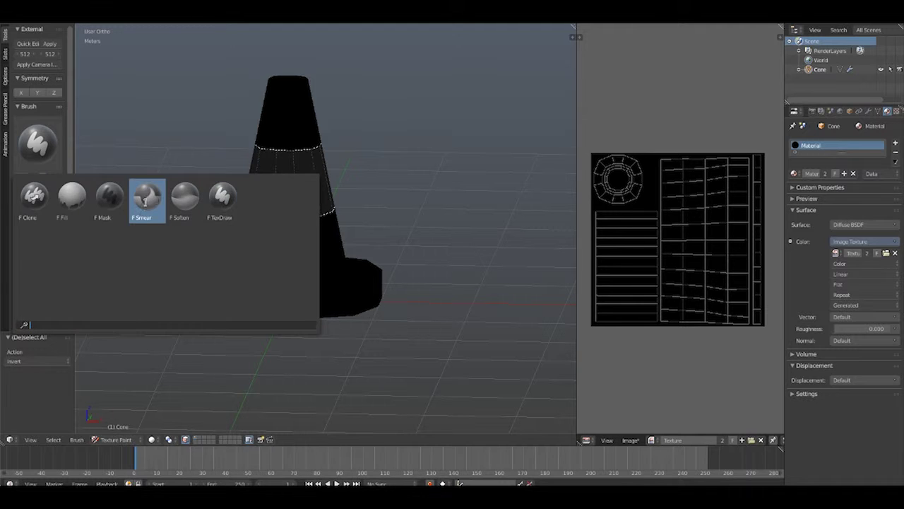
pyautogui.click(148, 196)
pyautogui.click(288, 231)
pyautogui.click(271, 251)
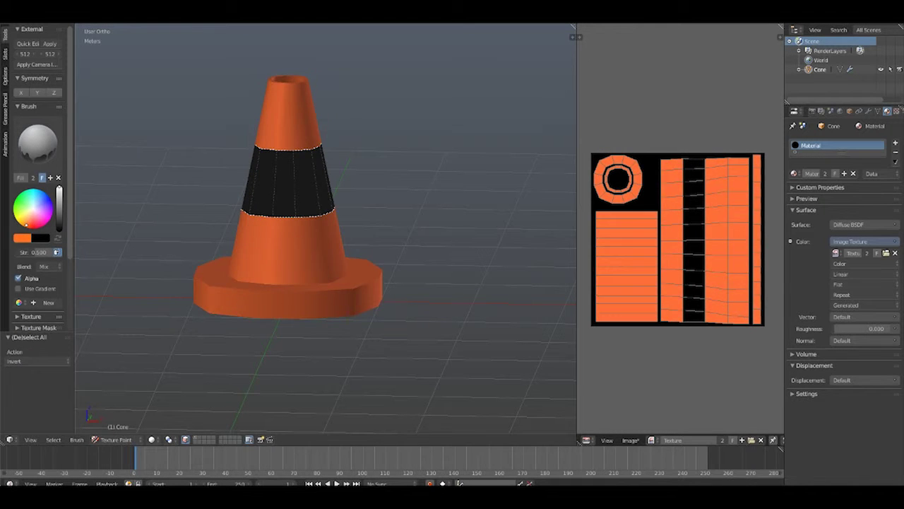
pyautogui.click(295, 188)
# - Check the cone from below, then save the painted texture as an image file
pyautogui.moveTo(296, 188)
pyautogui.mouseDown(button='middle')
pyautogui.moveTo(366, 308)
pyautogui.moveTo(314, 171)
pyautogui.mouseUp(button='middle')
pyautogui.scroll(3, 367, 307)
pyautogui.click(630, 439)
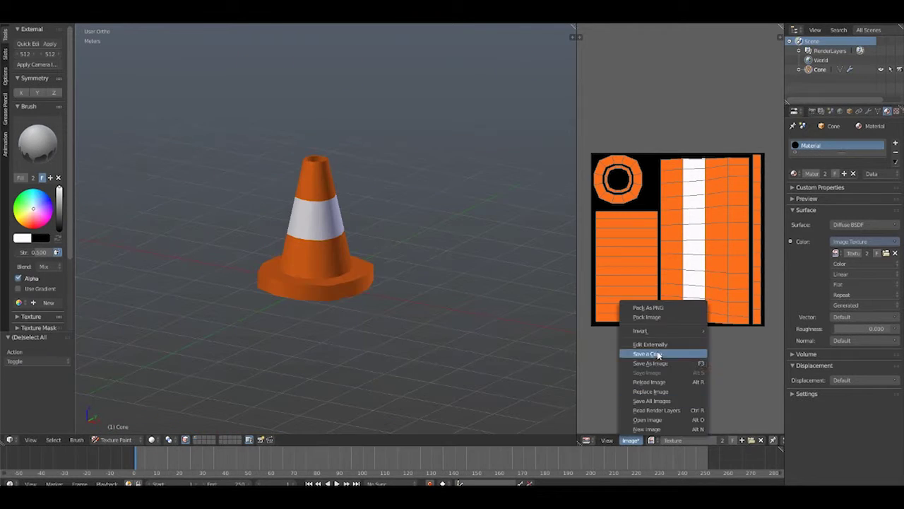
pyautogui.click(664, 353)
# - Save texture.png and bake ambient occlusion into it, rebaking with 128 samples
pyautogui.press('Return')
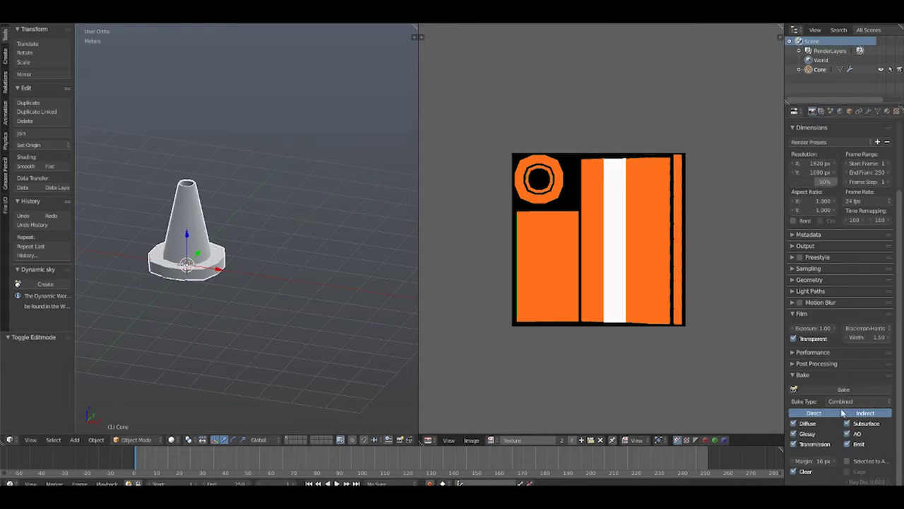
pyautogui.keyDown('shift'); pyautogui.moveTo(205, 245); pyautogui.dragTo(256, 252, button='middle'); pyautogui.keyUp('shift')
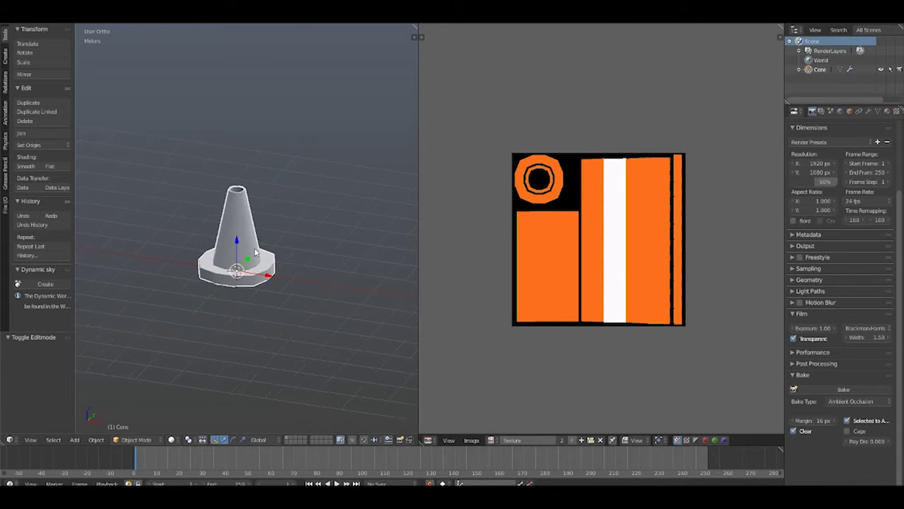
pyautogui.click(844, 389)
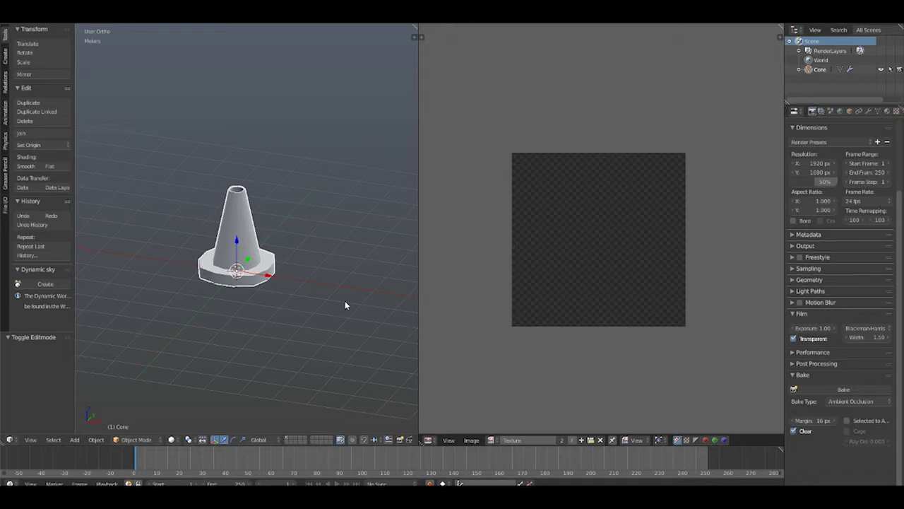
pyautogui.scroll(5, 804, 420)
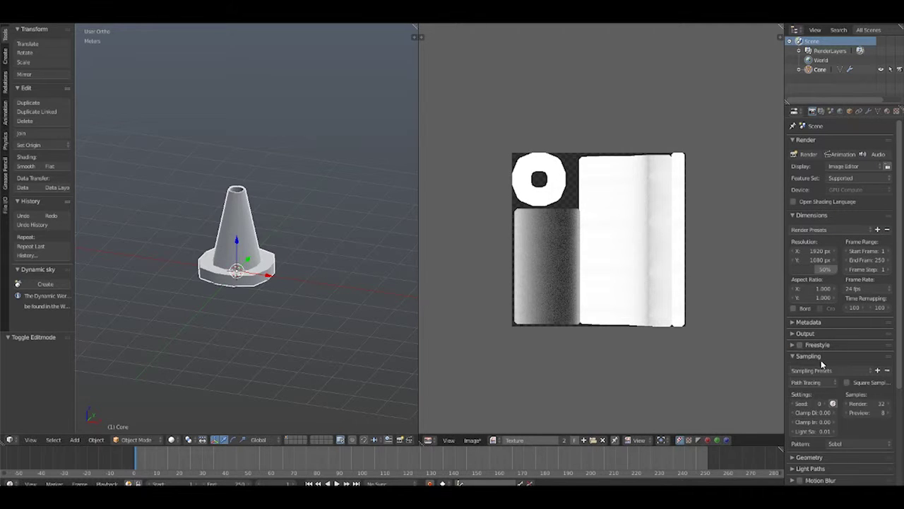
pyautogui.scroll(-8, 841, 318)
pyautogui.click(844, 430)
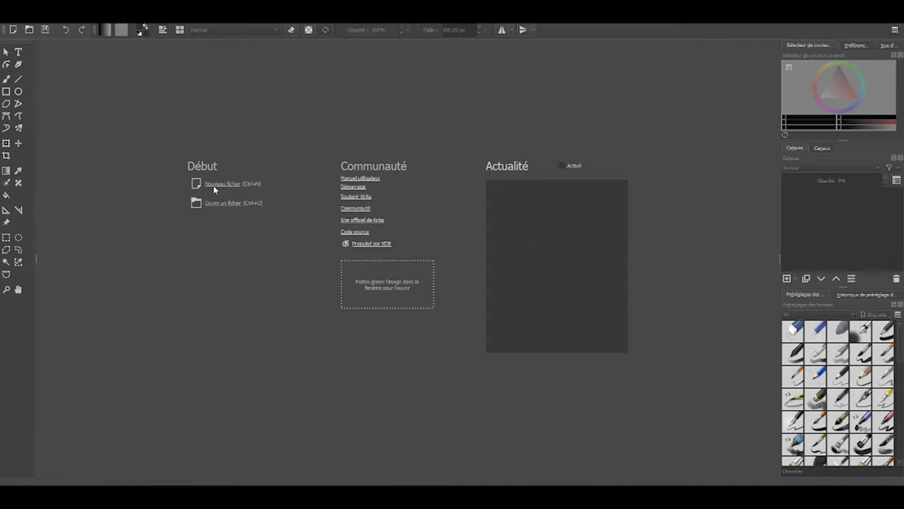
# - Create a 1024×1024 texture document in Krita and save Blender's baked occlusion image to a file
pyautogui.click(215, 184)
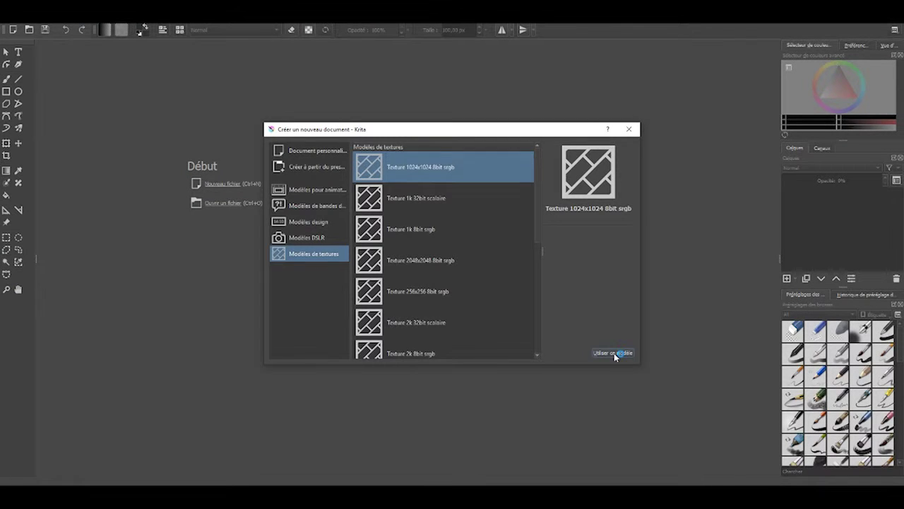
pyautogui.click(612, 353)
pyautogui.click(498, 364)
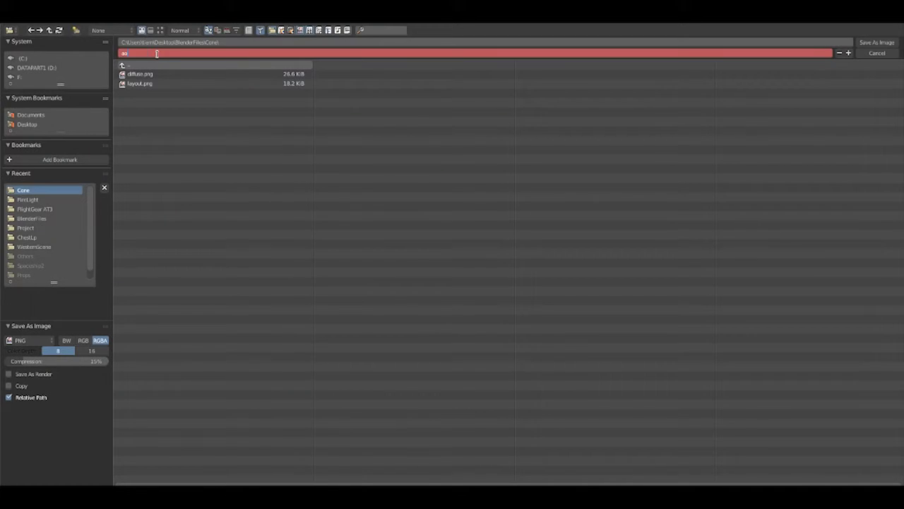
pyautogui.click(876, 43)
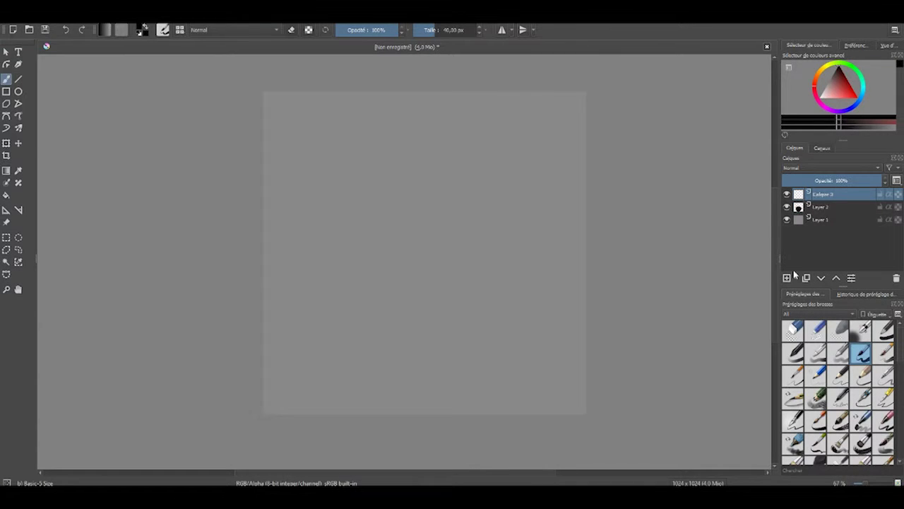
# - Replace Layer 2 with ao.png and diffuse.png file layers, with diffuse.png below
pyautogui.rightClick(836, 207)
pyautogui.click(820, 276)
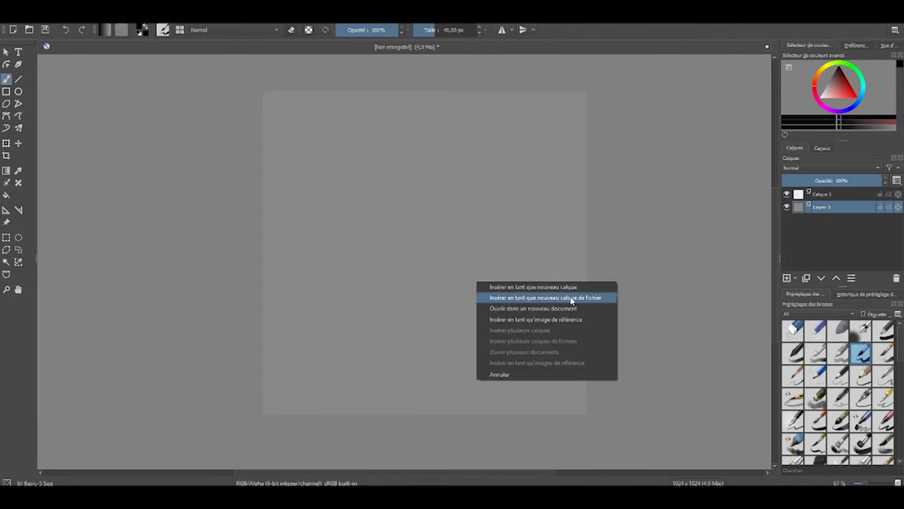
pyautogui.click(551, 295)
pyautogui.click(536, 252)
pyautogui.moveTo(827, 206); pyautogui.dragTo(826, 226)
# - Set the ao.png layer's blend mode to Multiply (Multiplier) in Layer Properties
pyautogui.rightClick(819, 207)
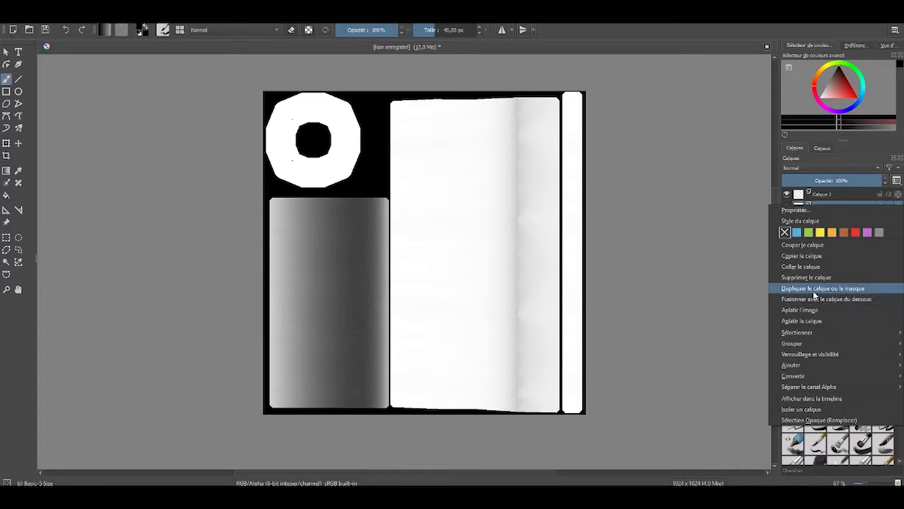
pyautogui.click(812, 212)
pyautogui.click(409, 224)
pyautogui.click(426, 280)
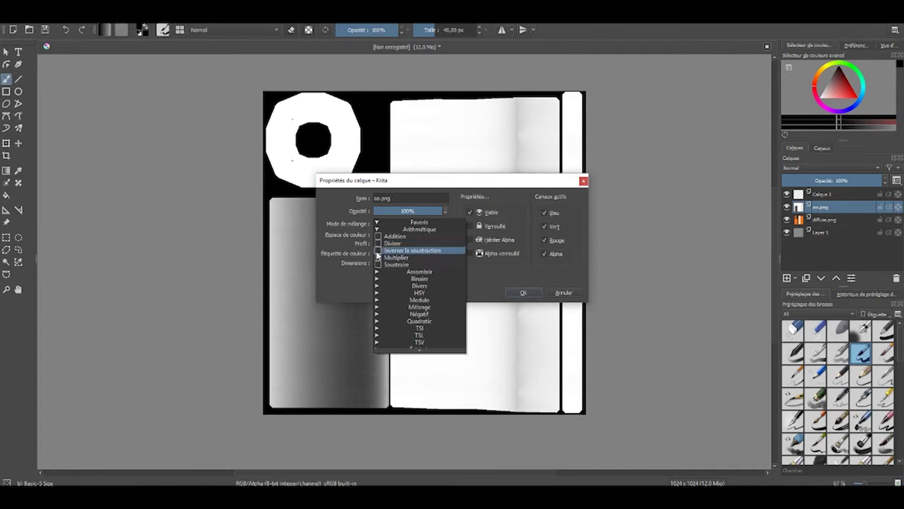
pyautogui.click(418, 262)
pyautogui.click(523, 293)
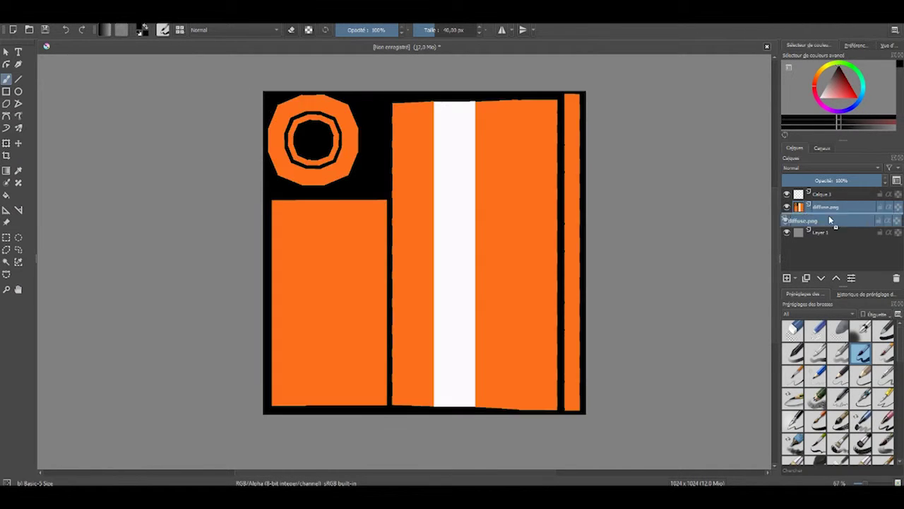
pyautogui.rightClick(826, 214)
pyautogui.click(806, 223)
pyautogui.click(416, 224)
pyautogui.click(419, 229)
pyautogui.press('Return')
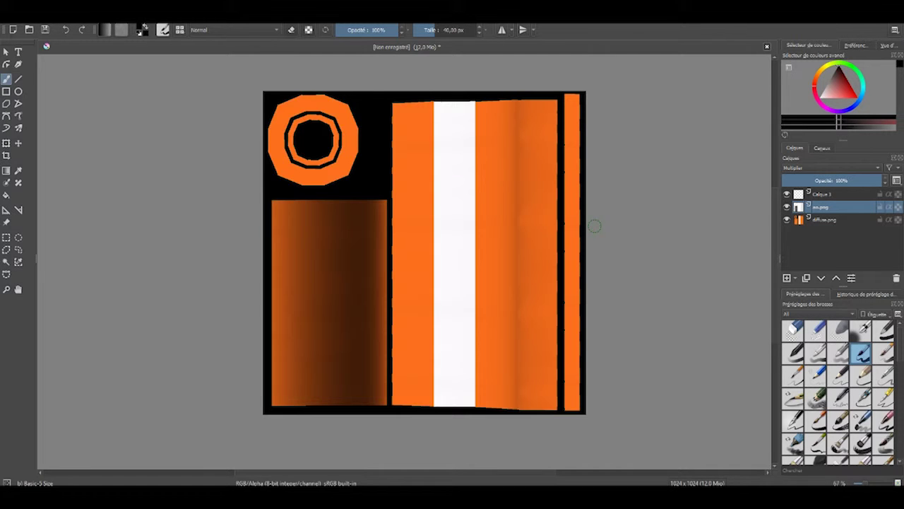
# - Save the Krita document as Doc.kra
pyautogui.hotkey('ctrl', 's')
pyautogui.press('Escape')
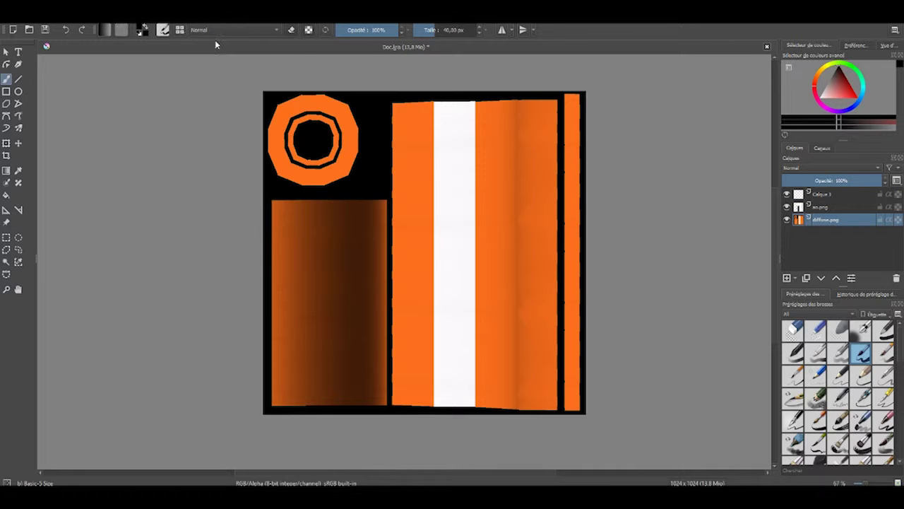
pyautogui.press('F5')
# - Give the brush a Canvas 04 texture pattern with ratio variation turned on
pyautogui.click(736, 78)
pyautogui.click(163, 30)
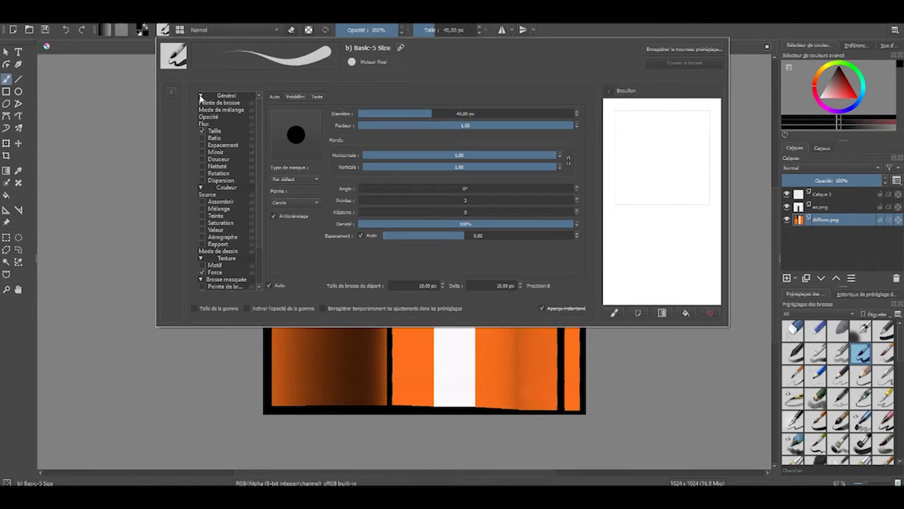
pyautogui.click(203, 115)
pyautogui.click(333, 201)
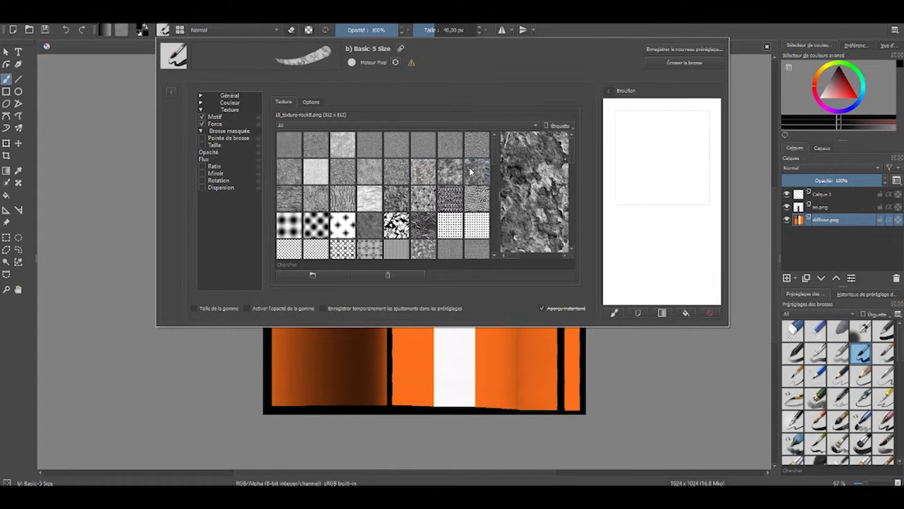
pyautogui.click(370, 171)
pyautogui.click(397, 159)
pyautogui.click(415, 185)
pyautogui.scroll(-2, 416, 184)
pyautogui.scroll(2, 415, 185)
pyautogui.click(427, 224)
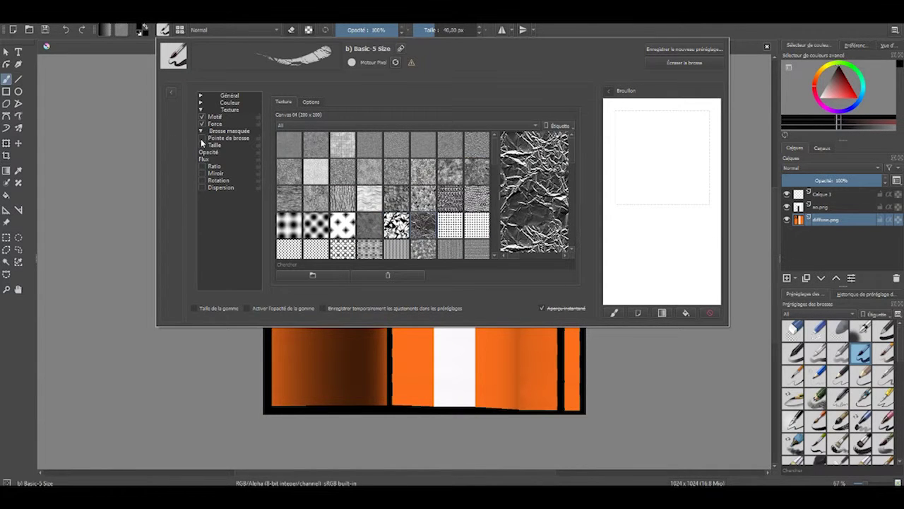
pyautogui.click(203, 165)
pyautogui.click(214, 117)
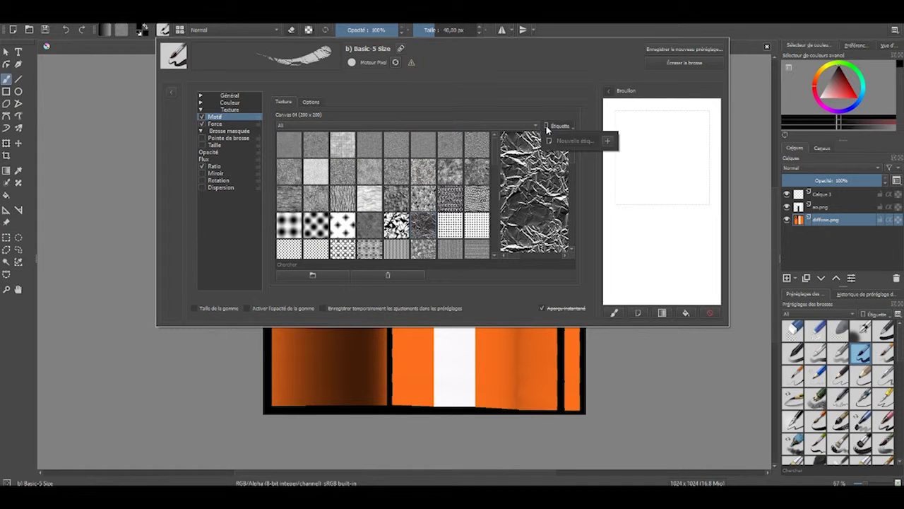
pyautogui.press('Escape')
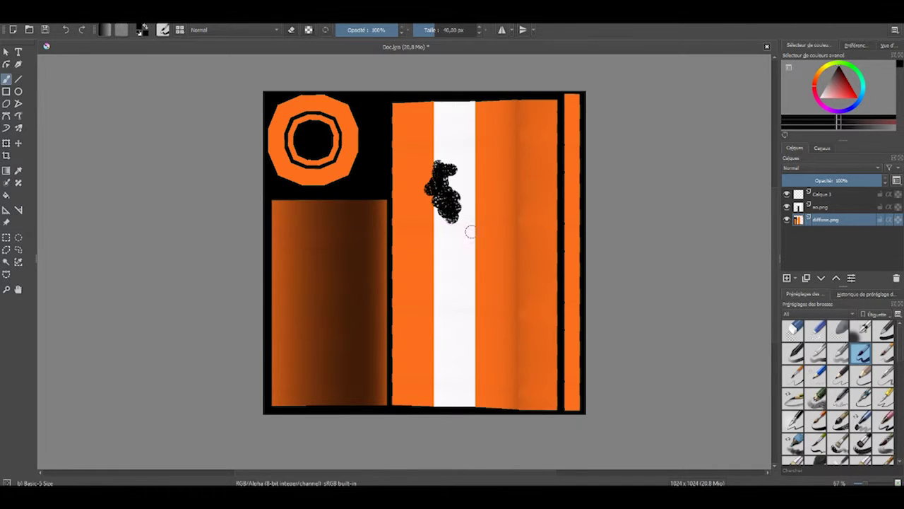
# - Fill the narrow right strip and remaining texture regions black on a new layer
pyautogui.click(114, 291)
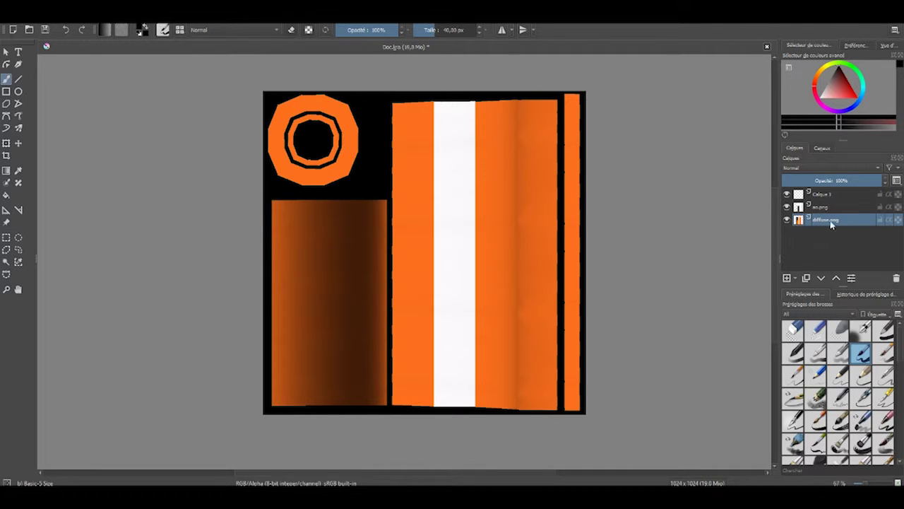
pyautogui.click(5, 194)
pyautogui.click(400, 211)
pyautogui.click(352, 234)
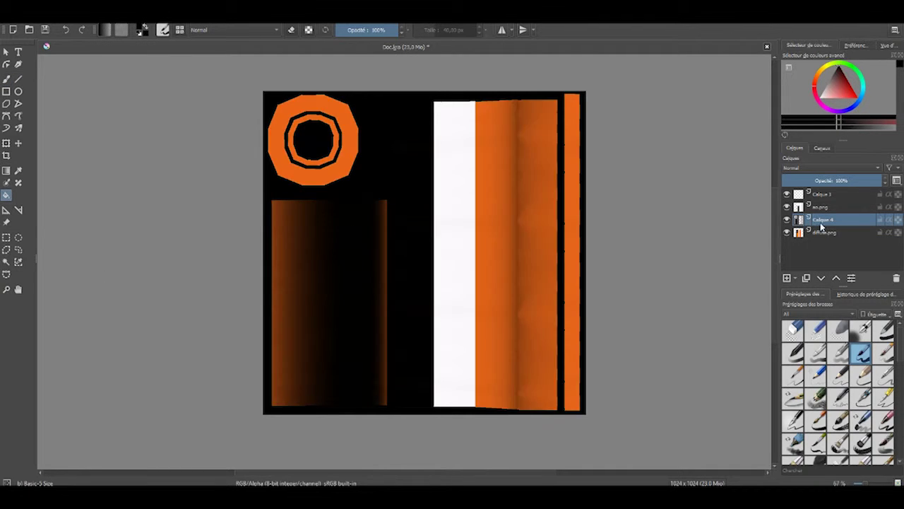
pyautogui.click(575, 192)
pyautogui.click(339, 146)
# - Delete the black Calque 4 layer
pyautogui.rightClick(837, 225)
pyautogui.click(835, 224)
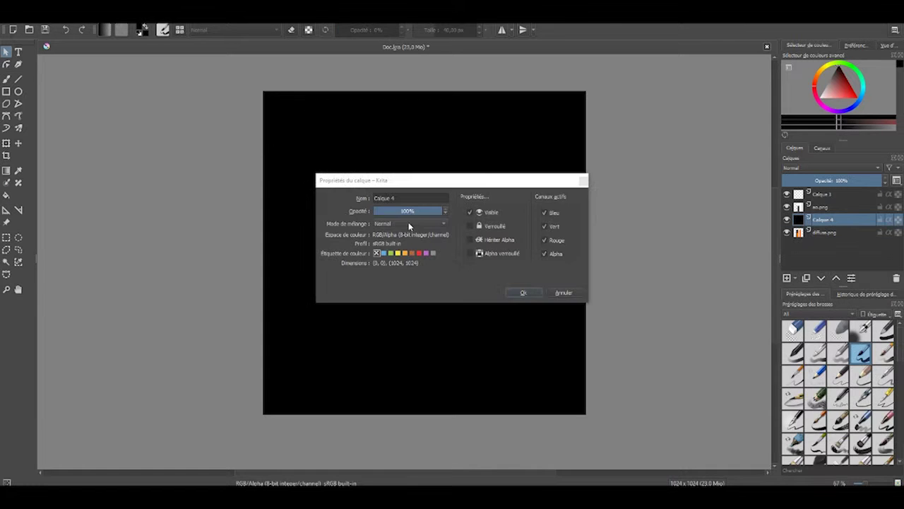
pyautogui.press('Escape')
pyautogui.rightClick(835, 221)
pyautogui.click(806, 293)
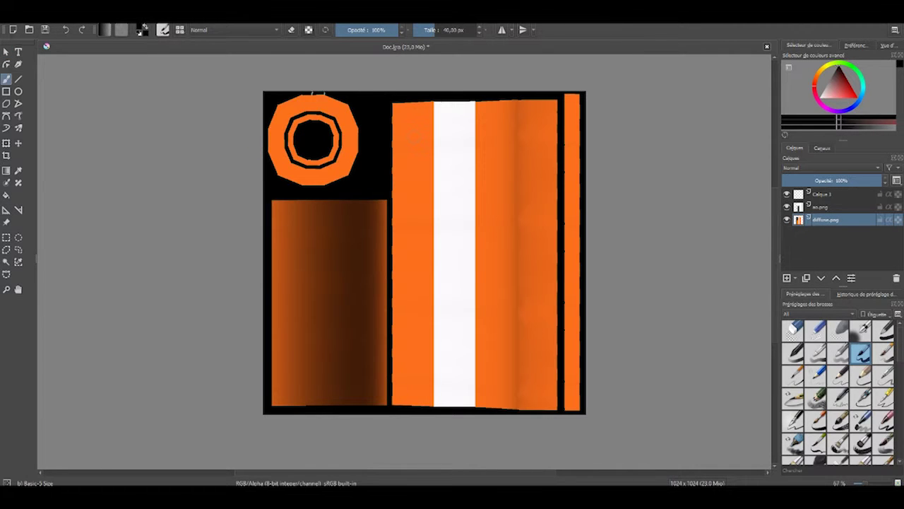
# - Rotate the canvas so the stripe is horizontal and pick a darker orange paint colour
pyautogui.keyDown('ctrl'); pyautogui.click(428, 113); pyautogui.keyUp('ctrl')
pyautogui.scroll(1, 433, 111)
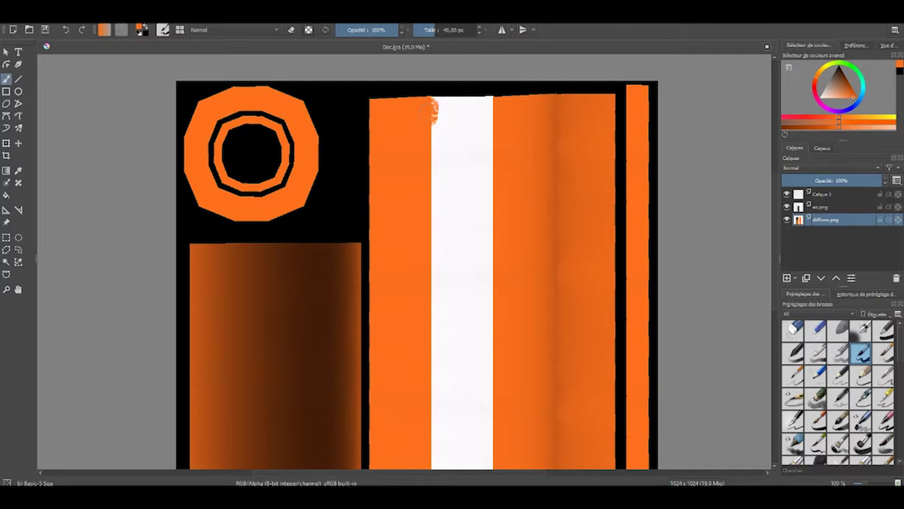
pyautogui.moveTo(423, 152)
pyautogui.keyDown('shift'); pyautogui.mouseDown(button='middle')
pyautogui.moveTo(434, 191)
pyautogui.moveTo(497, 206)
pyautogui.mouseUp(button='middle'); pyautogui.keyUp('shift')
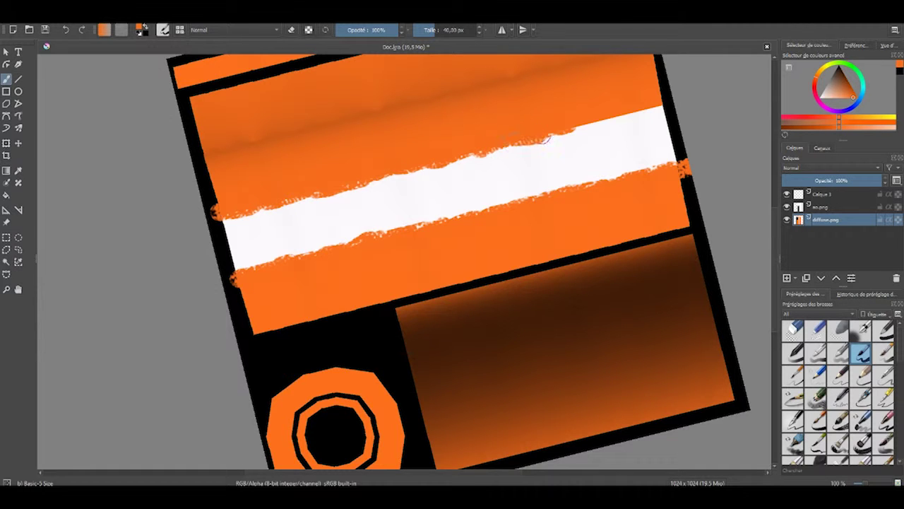
pyautogui.click(104, 29)
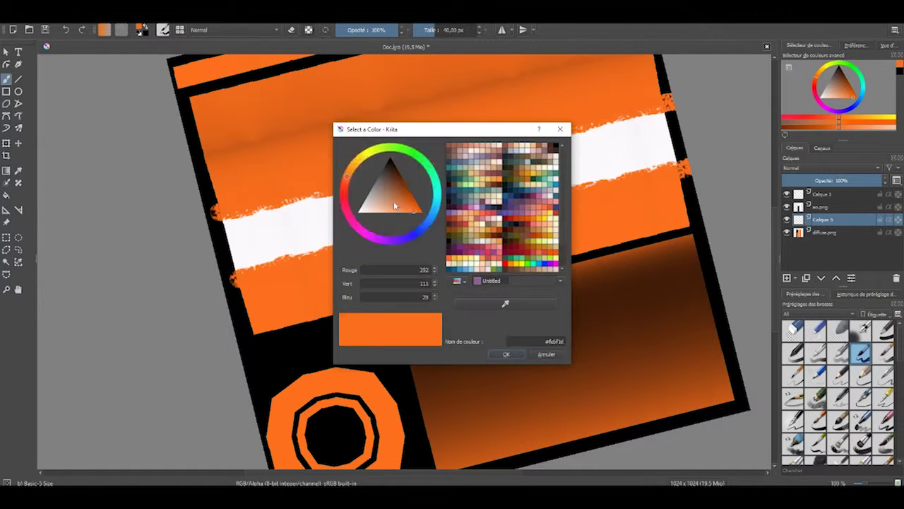
pyautogui.click(393, 204)
pyautogui.keyDown('shift'); pyautogui.moveTo(466, 332); pyautogui.dragTo(496, 323); pyautogui.keyUp('shift')
pyautogui.press('o')
pyautogui.press('o')
pyautogui.press('o')
pyautogui.press('o')
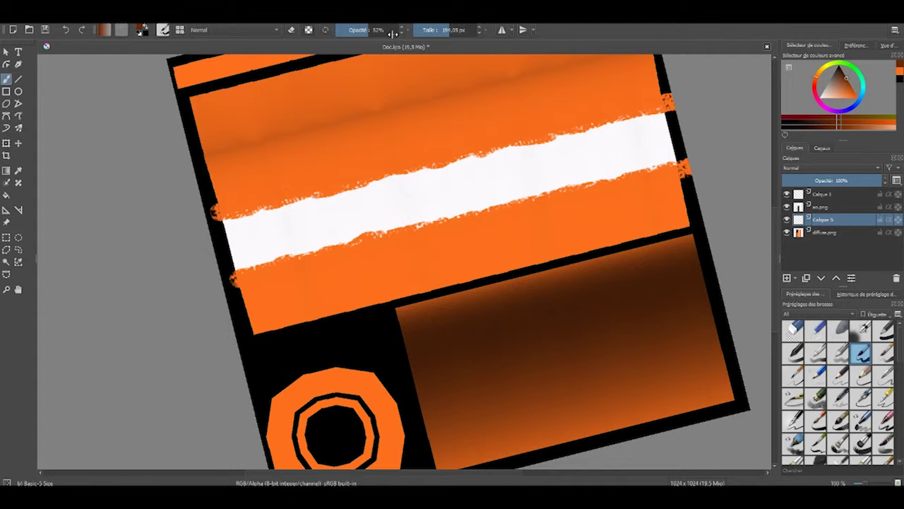
pyautogui.moveTo(297, 241); pyautogui.dragTo(282, 324)
# - Add a texture pattern to the brush and test a faint textured stroke below the stripe
pyautogui.click(234, 30)
pyautogui.click(158, 101)
pyautogui.click(121, 30)
pyautogui.click(134, 78)
pyautogui.moveTo(248, 282); pyautogui.dragTo(304, 311)
pyautogui.click(233, 30)
pyautogui.click(163, 29)
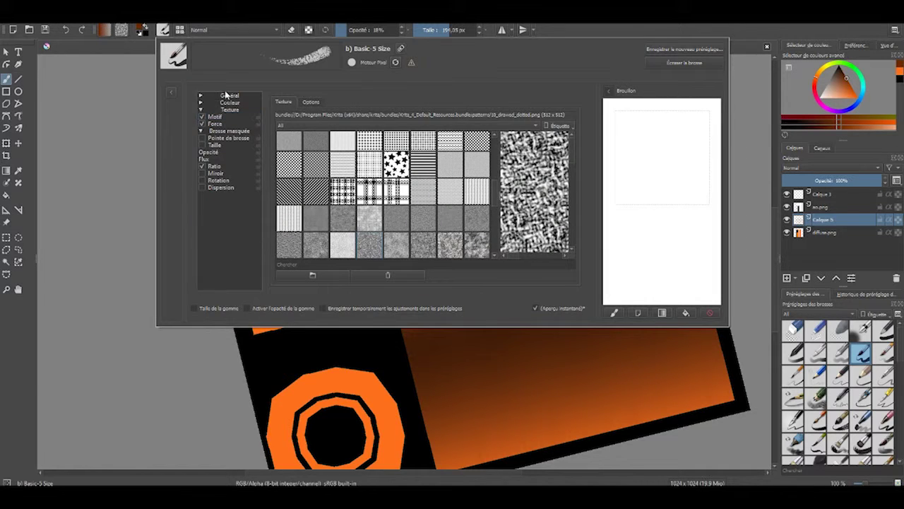
# - Paint square-tipped textured orange grunge along the stripe's lower edge, then reset canvas rotation
pyautogui.click(297, 212)
pyautogui.press('F5')
pyautogui.moveTo(240, 289); pyautogui.dragTo(595, 172)
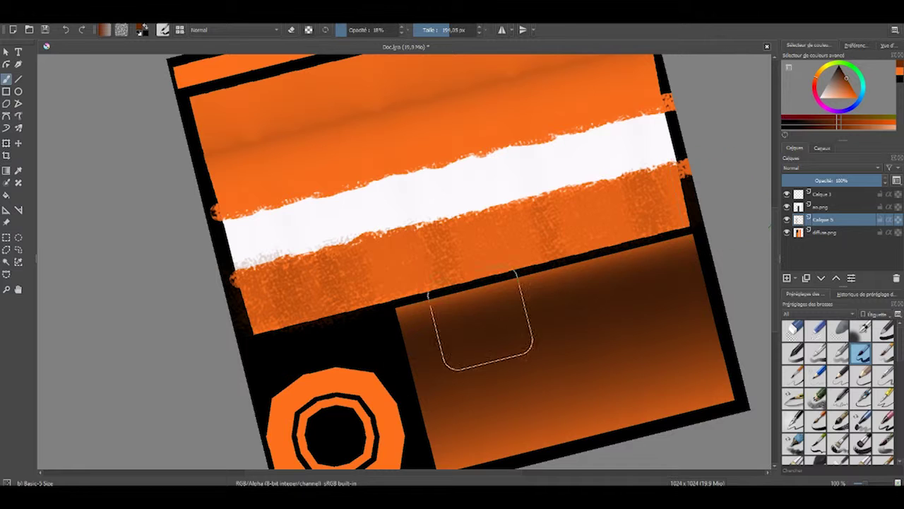
pyautogui.keyDown('shift'); pyautogui.moveTo(464, 434); pyautogui.dragTo(497, 273, button='middle'); pyautogui.keyUp('shift')
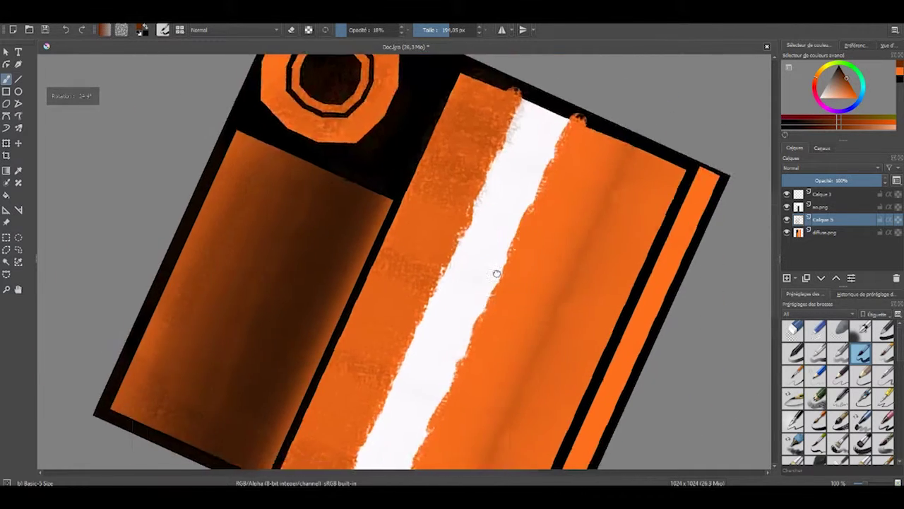
pyautogui.press('5')
# - Set the Calque 5 grunge layer's opacity to 48%
pyautogui.rightClick(832, 224)
pyautogui.click(844, 226)
pyautogui.moveTo(424, 211)
pyautogui.mouseDown()
pyautogui.moveTo(390, 211)
pyautogui.moveTo(408, 211)
pyautogui.mouseUp()
pyautogui.click(410, 223)
pyautogui.click(351, 292)
pyautogui.press('Return')
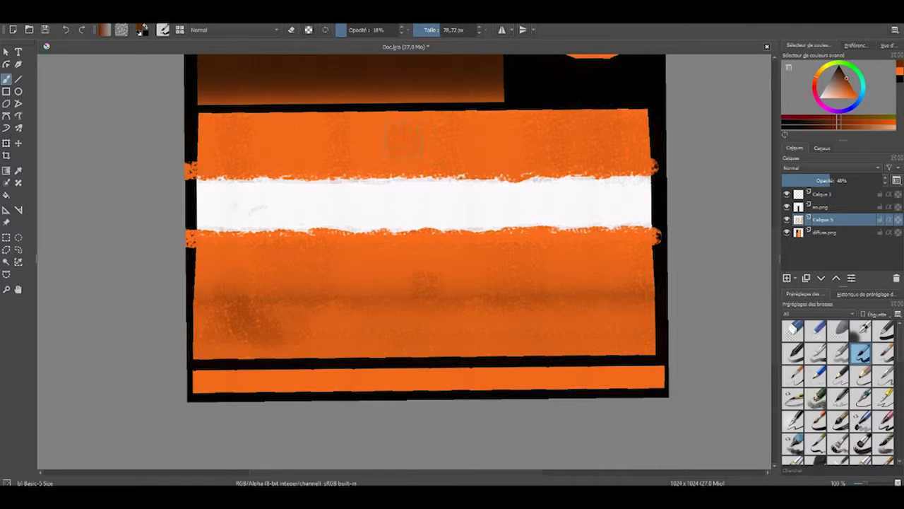
# - Zoom out to the whole texture and save it
pyautogui.press('-')
pyautogui.hotkey('alt', 'f')
pyautogui.click(222, 94)
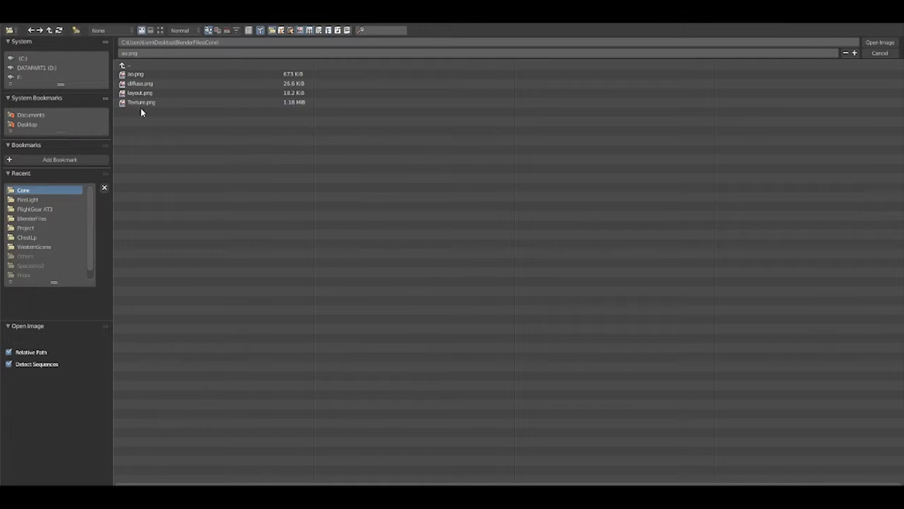
# - Reload the updated texture file onto the cone and switch to Texture Paint mode
pyautogui.doubleClick(141, 103)
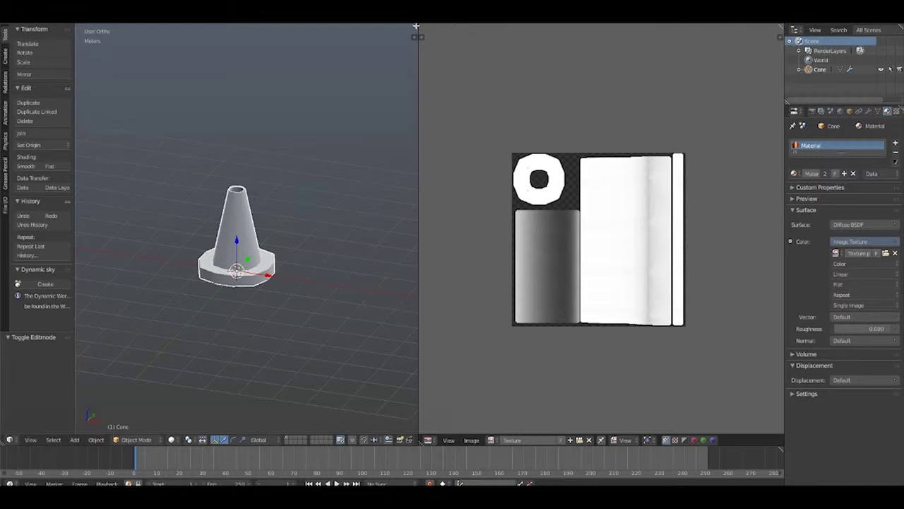
pyautogui.scroll(2, 447, 324)
pyautogui.click(136, 439)
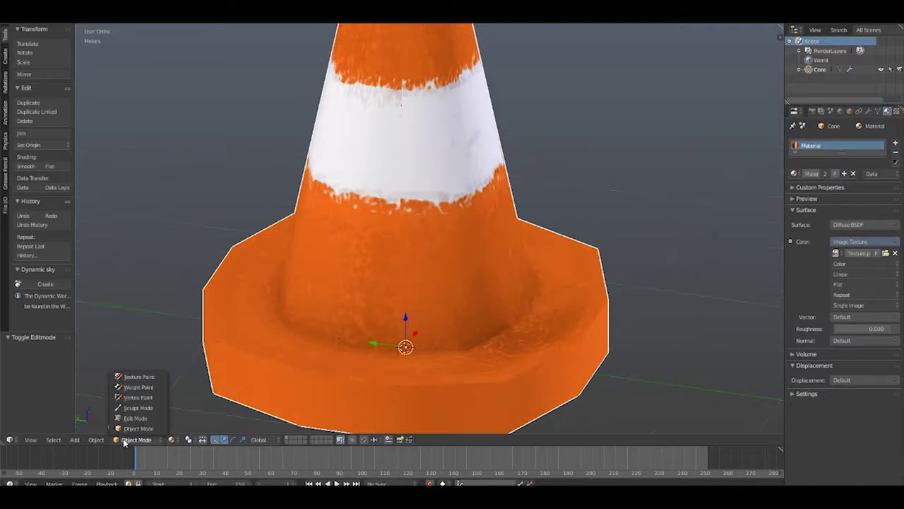
pyautogui.click(142, 376)
# - Try the Soften brush, clear the face selection mask, then switch to the Smear brush
pyautogui.click(37, 141)
pyautogui.click(184, 194)
pyautogui.scroll(-2, 401, 201)
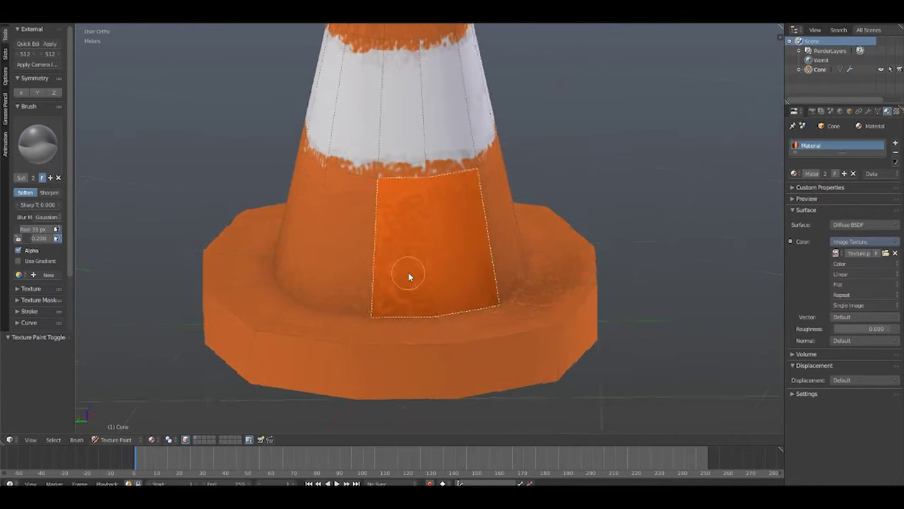
pyautogui.press('a')
pyautogui.click(38, 141)
pyautogui.click(144, 194)
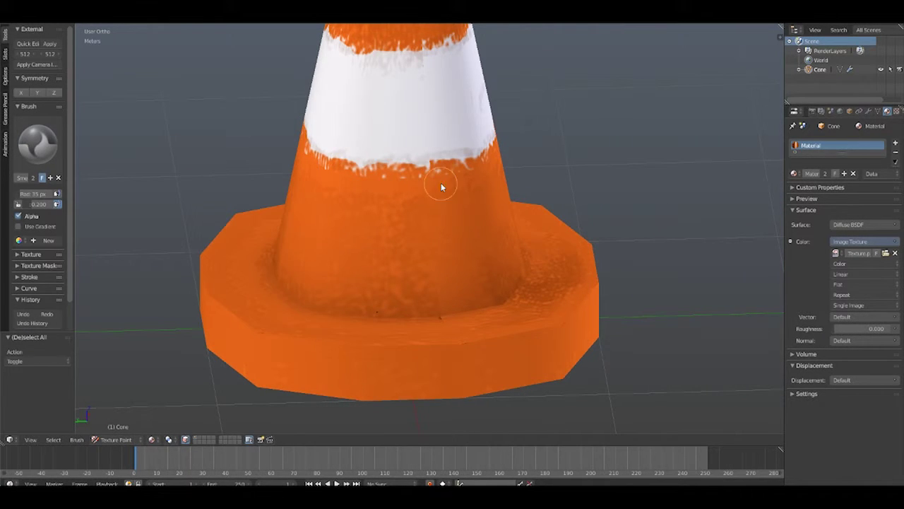
# - Orbit to inspect the cone's top and bottom opening, then return to Object Mode
pyautogui.keyDown('shift'); pyautogui.moveTo(441, 96); pyautogui.dragTo(355, 211, button='middle'); pyautogui.keyUp('shift')
pyautogui.moveTo(366, 99)
pyautogui.mouseDown(button='middle')
pyautogui.moveTo(581, 151)
pyautogui.moveTo(515, 242)
pyautogui.moveTo(440, 317)
pyautogui.moveTo(468, 166)
pyautogui.moveTo(484, 365)
pyautogui.moveTo(368, 328)
pyautogui.mouseUp(button='middle')
pyautogui.scroll(-1, 369, 329)
pyautogui.press('Tab')
pyautogui.scroll(-3, 438, 262)
pyautogui.moveTo(438, 262)
pyautogui.mouseDown(button='middle')
pyautogui.moveTo(397, 315)
pyautogui.moveTo(392, 283)
pyautogui.mouseUp(button='middle')
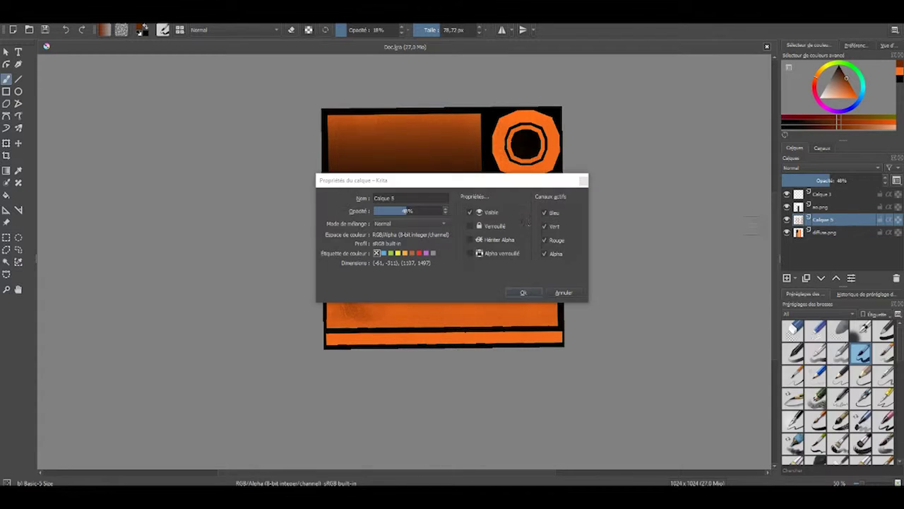
# - Confirm Calque 5's layer properties, select ao.png, and split Blender's view for the texture
pyautogui.click(523, 293)
pyautogui.click(820, 207)
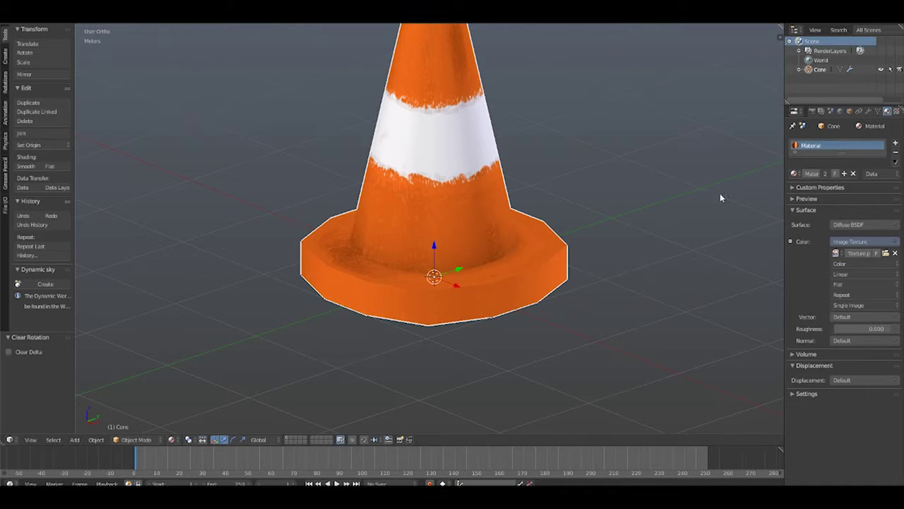
pyautogui.moveTo(780, 26); pyautogui.dragTo(440, 212)
pyautogui.click(450, 440)
# - Turn the new right-hand area into an image editor showing Texture.png
pyautogui.click(485, 365)
pyautogui.click(513, 439)
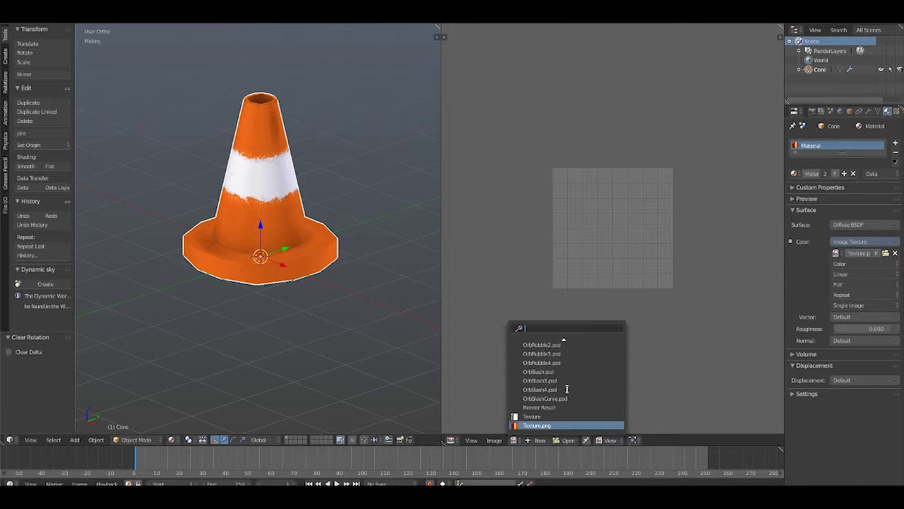
pyautogui.click(545, 424)
pyautogui.scroll(4, 250, 263)
# - Switch the image editor's mode from View to Paint
pyautogui.moveTo(250, 263); pyautogui.dragTo(232, 240, button='middle')
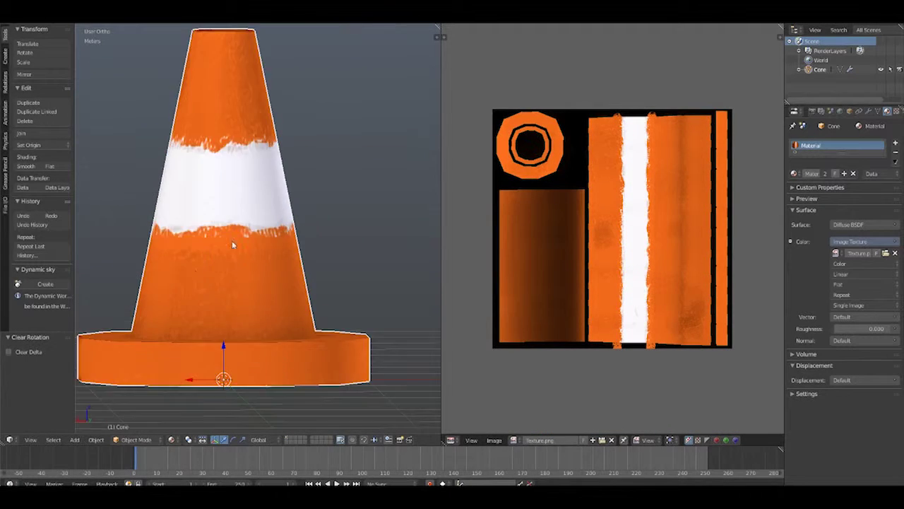
pyautogui.scroll(-4, 231, 240)
pyautogui.click(647, 439)
pyautogui.click(639, 412)
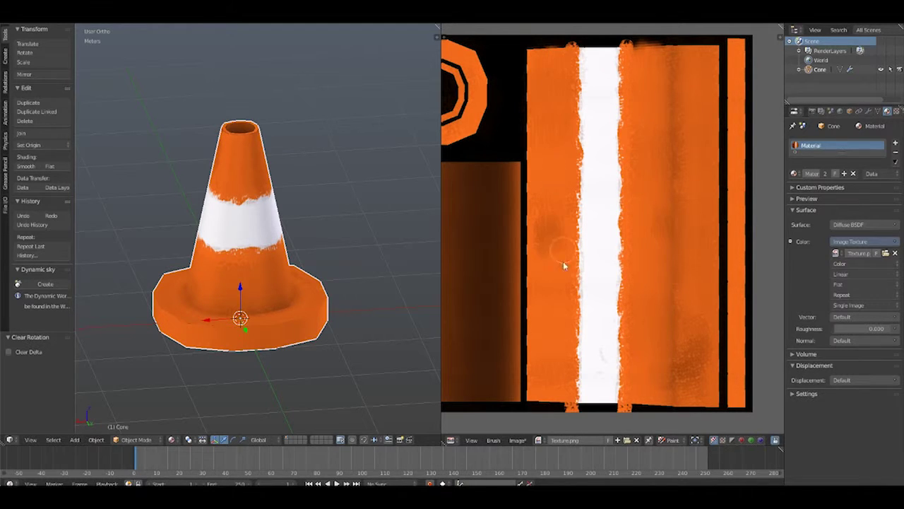
# - Orbit the cone from front and top, and pan the texture to reveal the circle island
pyautogui.moveTo(346, 246); pyautogui.dragTo(398, 264, button='middle')
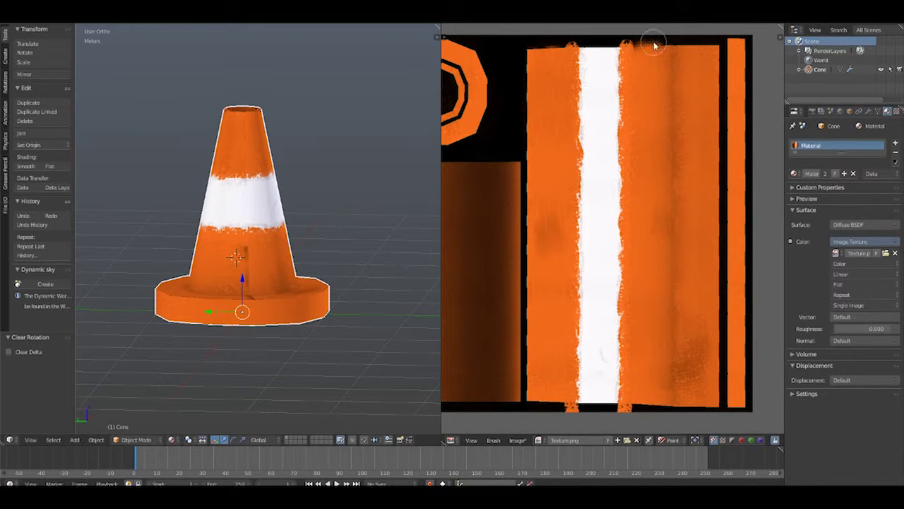
pyautogui.moveTo(339, 248)
pyautogui.mouseDown(button='middle')
pyautogui.moveTo(363, 259)
pyautogui.moveTo(396, 241)
pyautogui.mouseUp(button='middle')
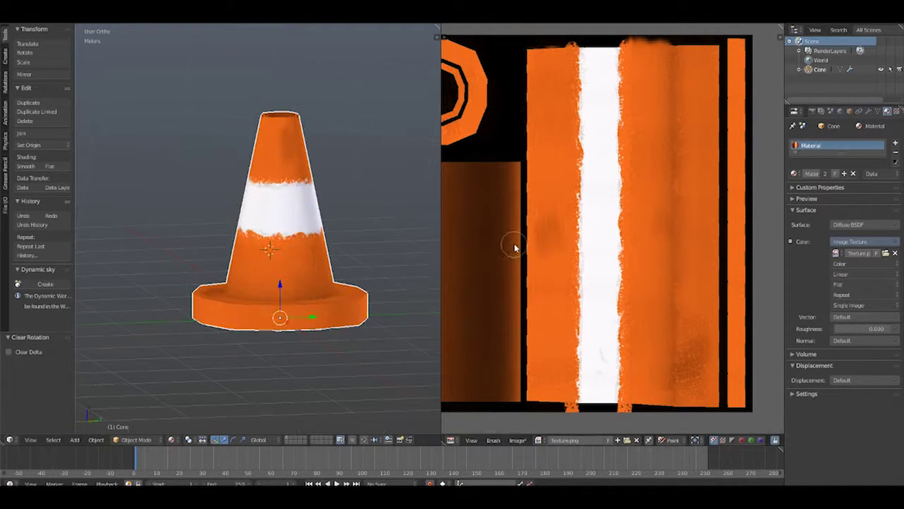
pyautogui.moveTo(511, 246); pyautogui.dragTo(549, 155, button='middle')
pyautogui.moveTo(332, 219); pyautogui.dragTo(297, 252, button='middle')
pyautogui.scroll(-3, 297, 252)
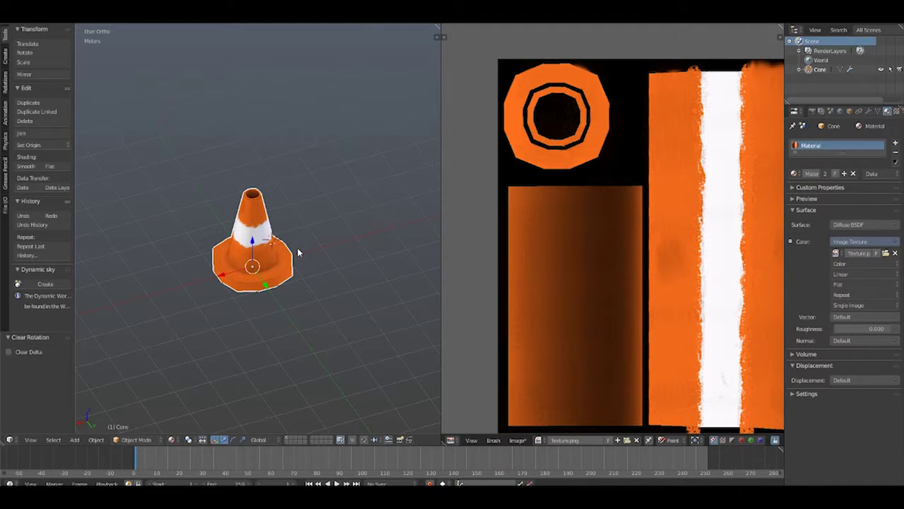
# - Duplicate the cone and give the copy a new black material
pyautogui.hotkey('shift', 'd')
pyautogui.click(895, 142)
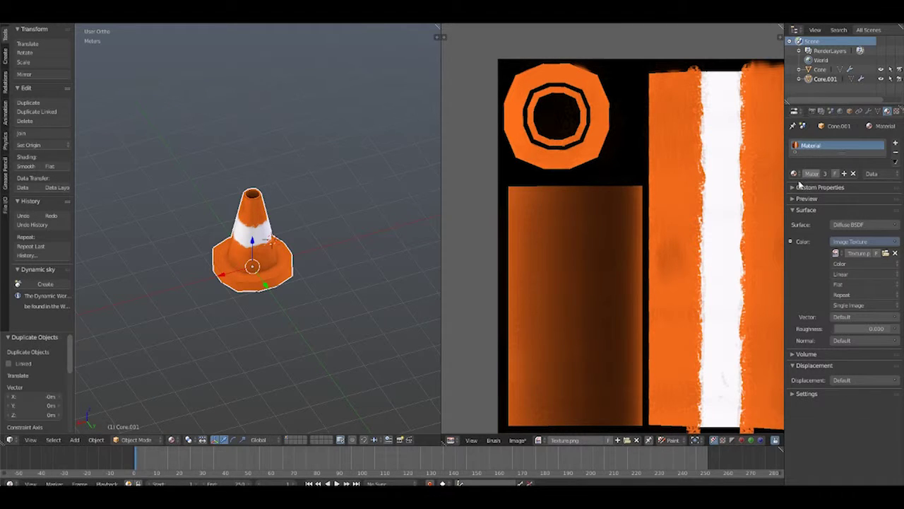
pyautogui.click(841, 173)
pyautogui.click(862, 263)
pyautogui.moveTo(871, 127); pyautogui.dragTo(872, 212)
# - Scale the duplicate up very slightly and flip its normals inward in edit mode
pyautogui.press('s')
pyautogui.click(296, 253)
pyautogui.scroll(5, 297, 252)
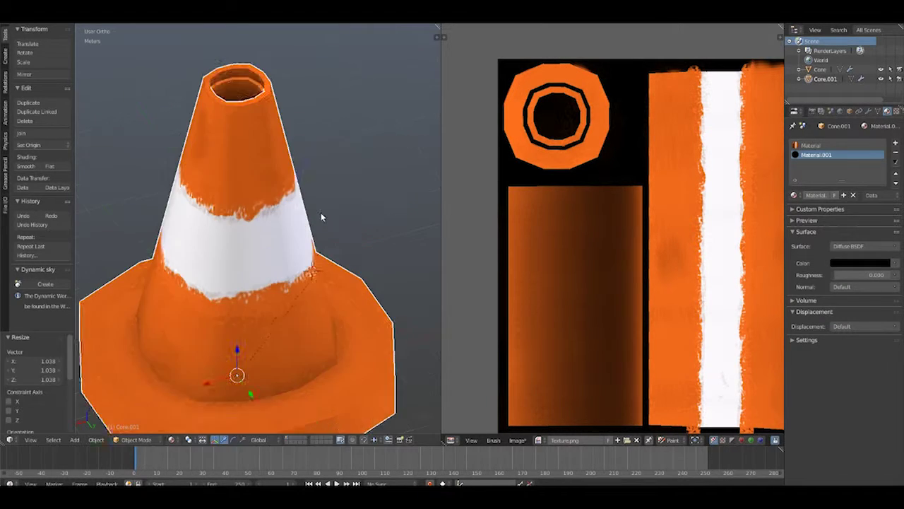
pyautogui.press('Tab')
pyautogui.press('a')
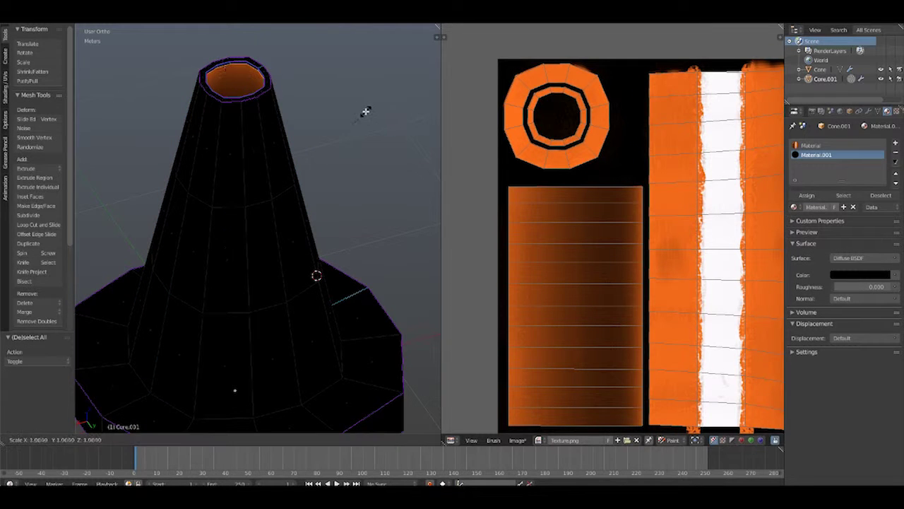
pyautogui.moveTo(377, 115); pyautogui.dragTo(264, 101, button='middle')
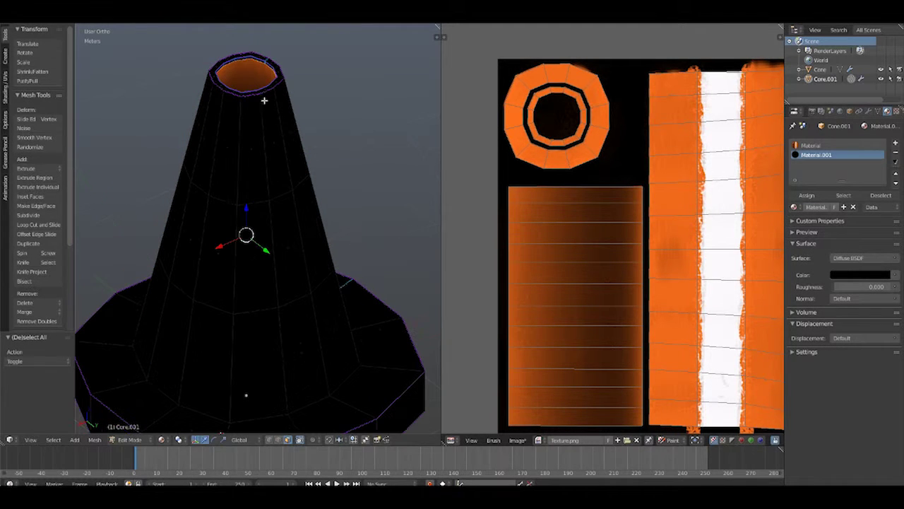
pyautogui.moveTo(379, 92)
pyautogui.mouseDown(button='middle')
pyautogui.moveTo(284, 433)
pyautogui.moveTo(266, 252)
pyautogui.mouseUp(button='middle')
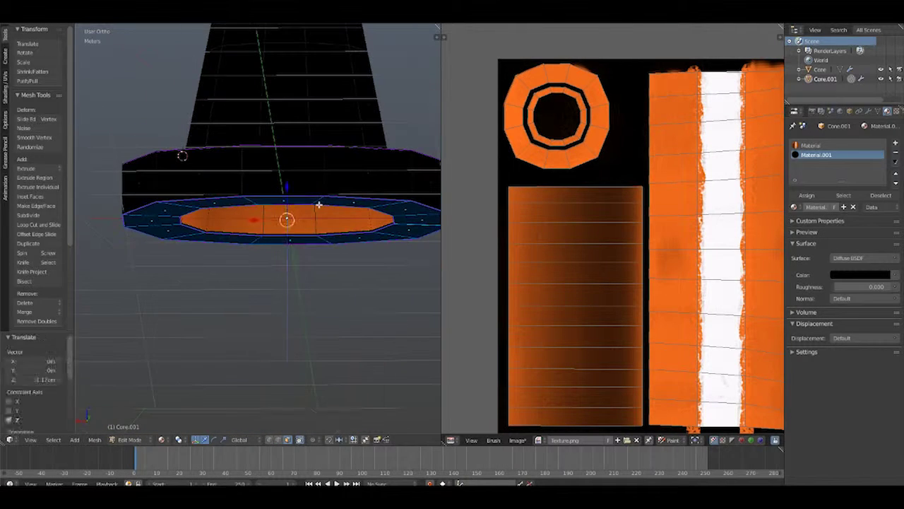
pyautogui.click(5, 85)
pyautogui.click(33, 121)
# - Select the whole outline shell in edit mode and scale it up slightly to thicken the outline
pyautogui.press('n')
pyautogui.press('Tab')
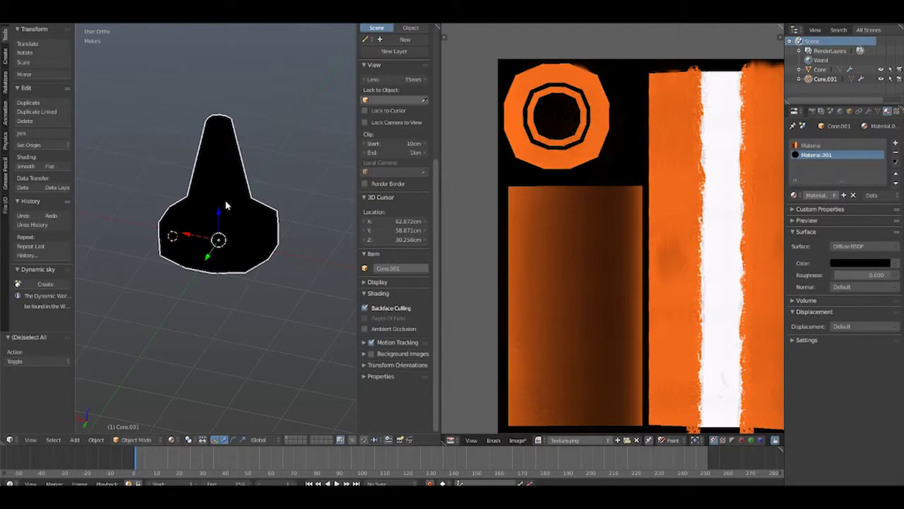
pyautogui.press('Tab')
pyautogui.hotkey('alt', 'z')
pyautogui.press('Tab')
pyautogui.scroll(2, 282, 233)
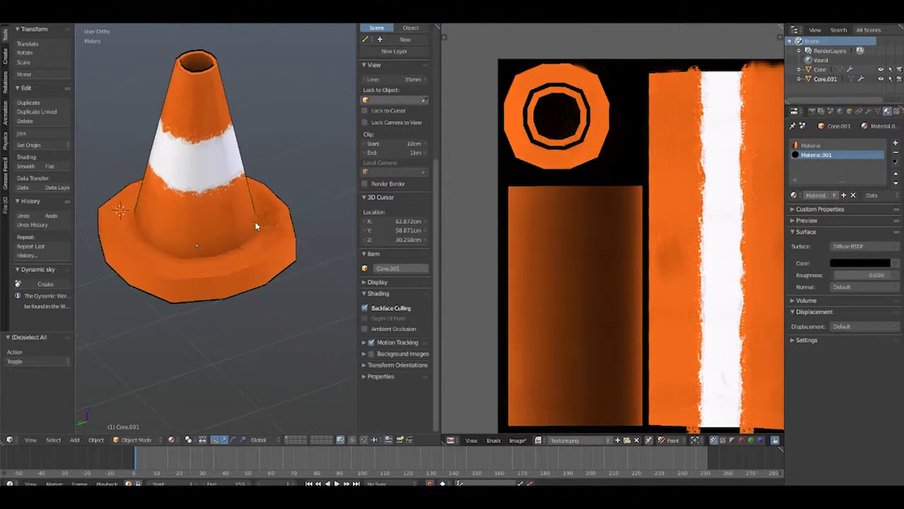
pyautogui.press('Tab')
pyautogui.press('s')
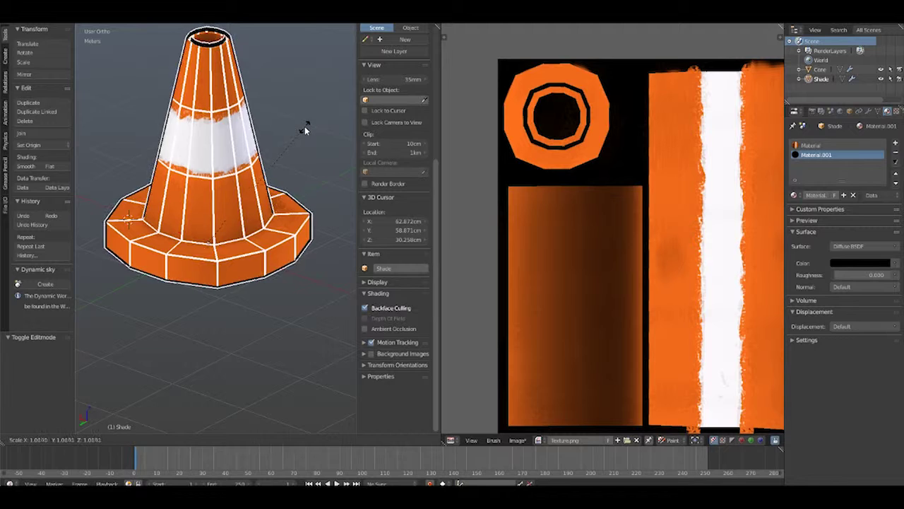